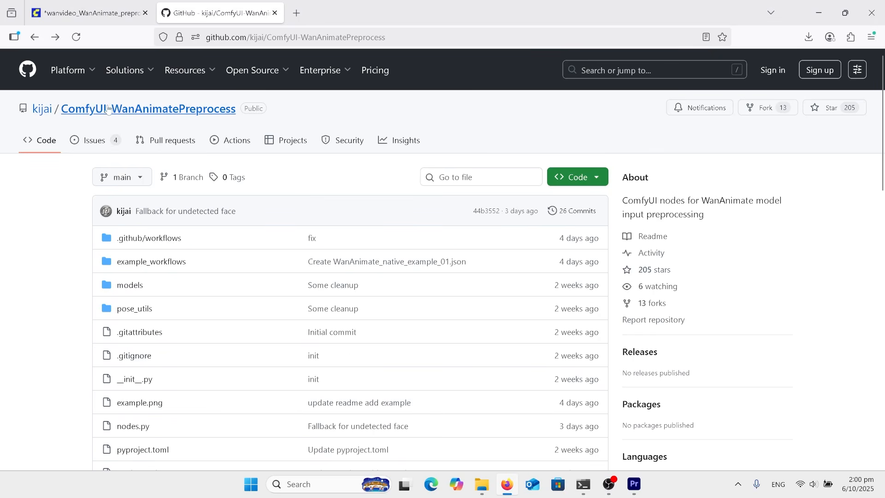
Review the ComfyUI-WanAnimatePreprocess repository's download options and the README's model links and target folder
click(578, 185)
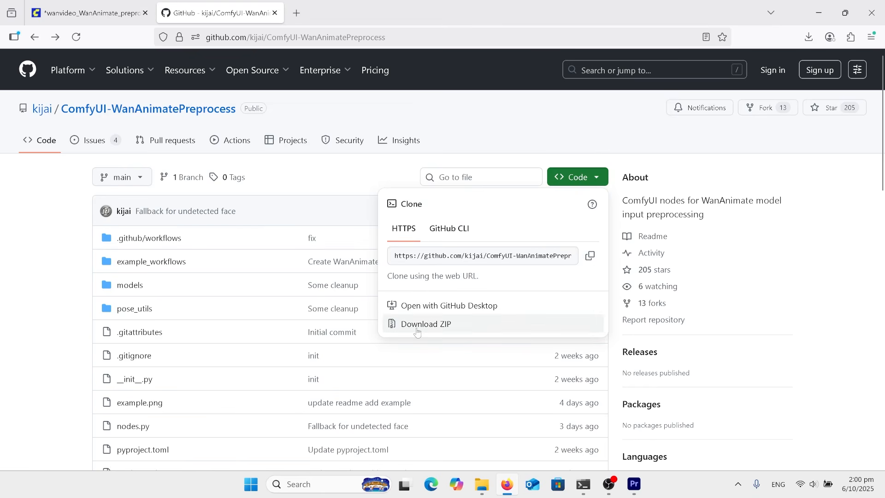
scroll(27, 312, down, 4)
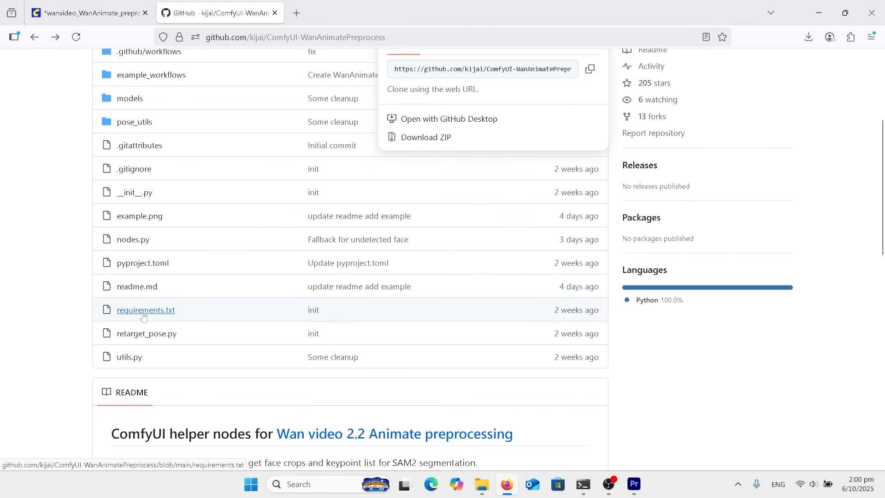
scroll(63, 312, down, 5)
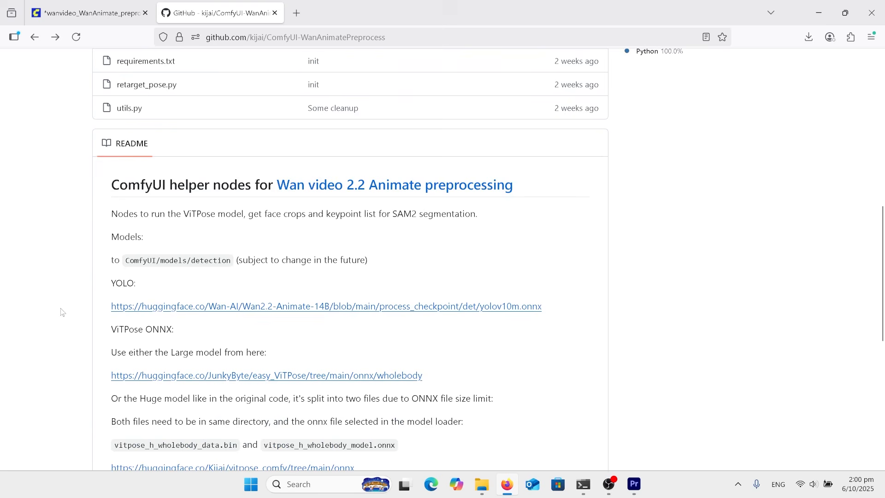
double_click(210, 260)
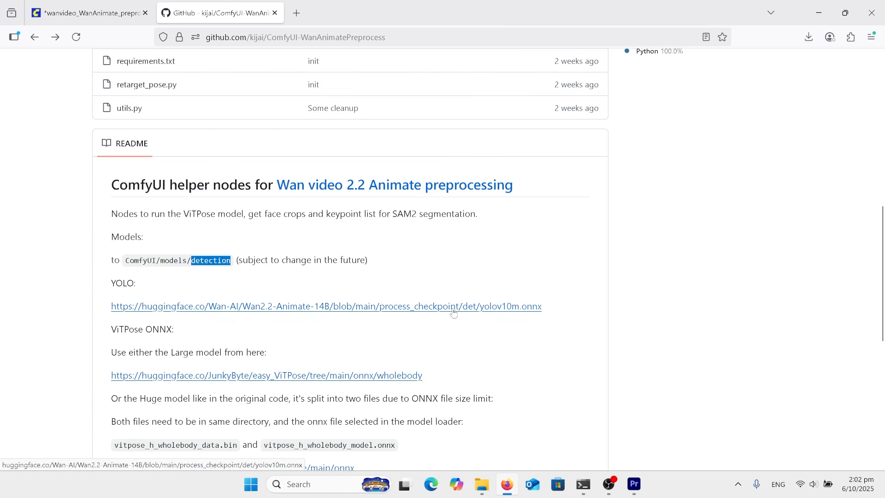
scroll(374, 358, down, 1)
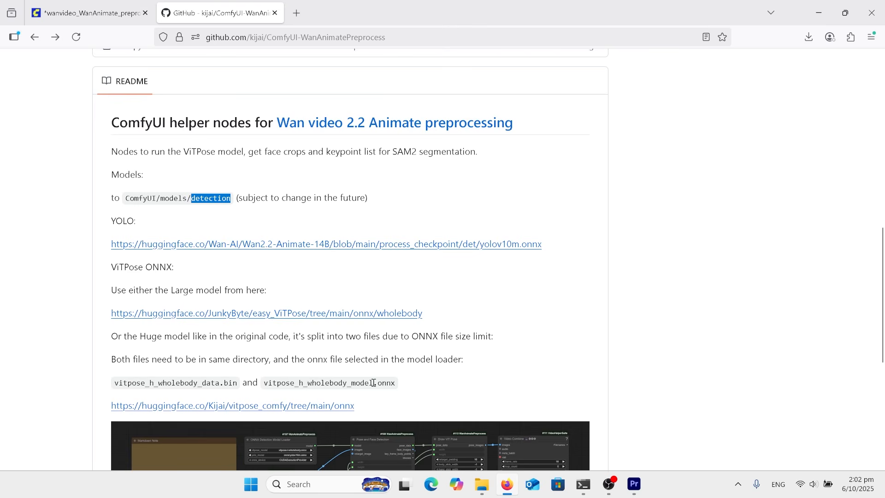
scroll(445, 333, down, 3)
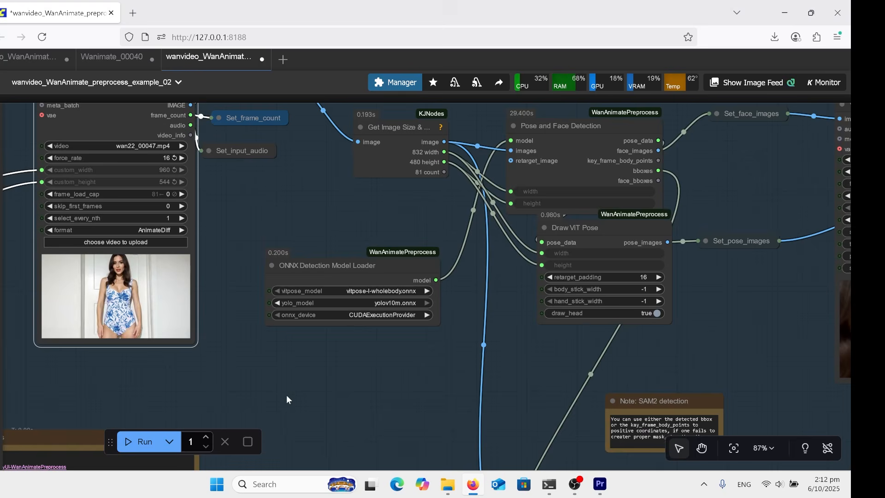
Move the Pose and Face Detection node slightly to the left within the preprocessing group
drag(218, 241, 197, 320)
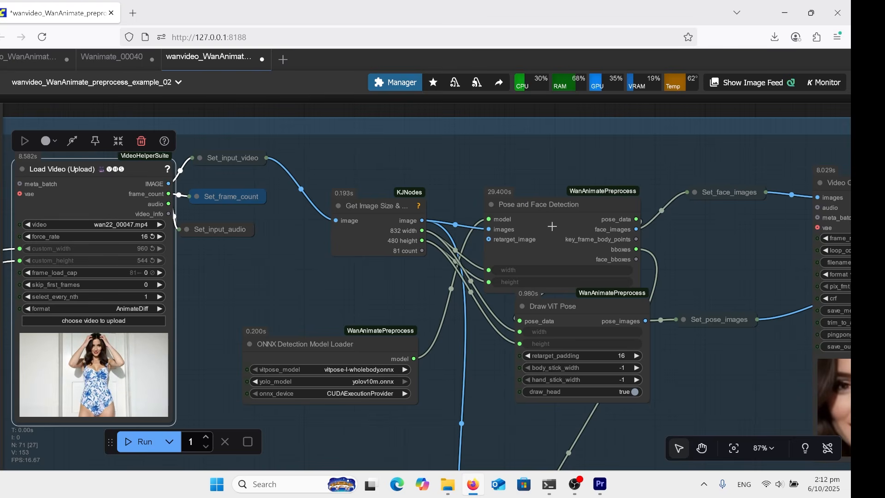
drag(567, 224, 541, 222)
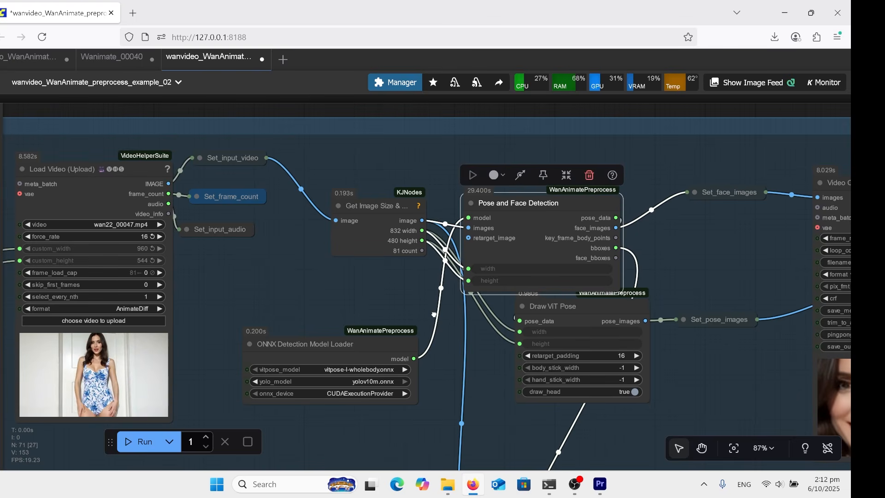
drag(447, 403, 330, 354)
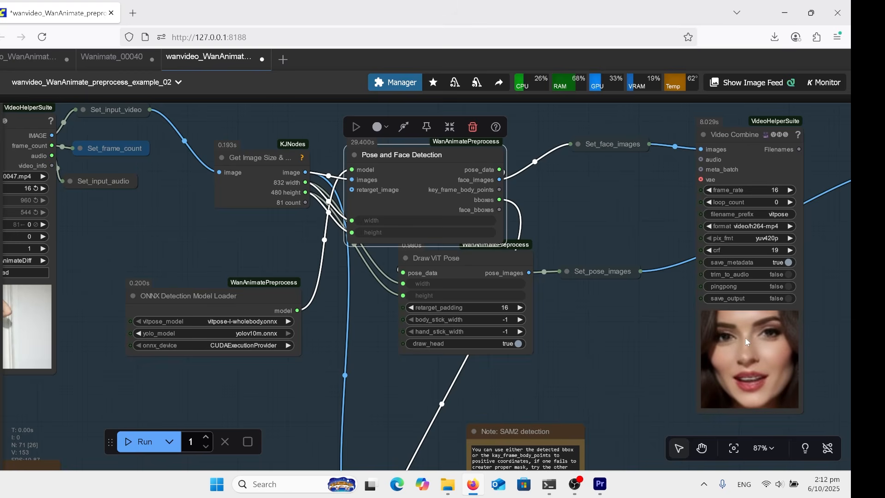
Examine the Video Combine previews of the cropped face and the pose skeleton fed by the detection nodes
drag(544, 331, 297, 367)
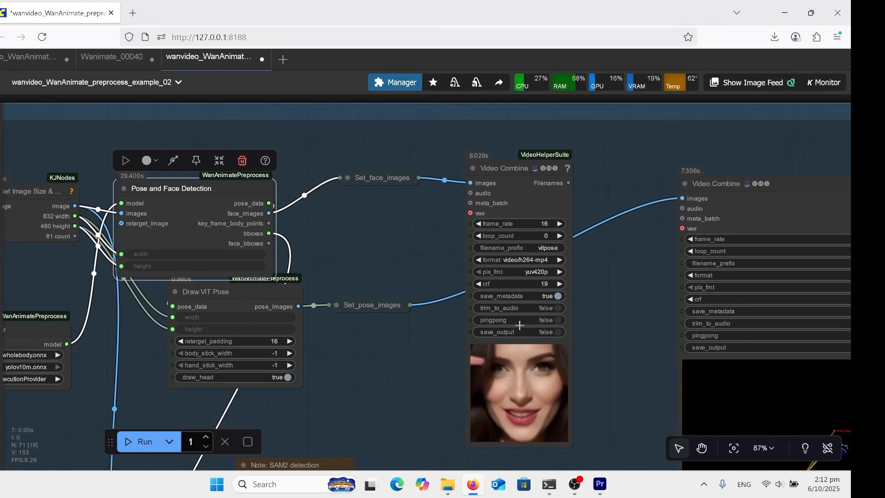
drag(563, 325, 539, 307)
drag(690, 326, 663, 310)
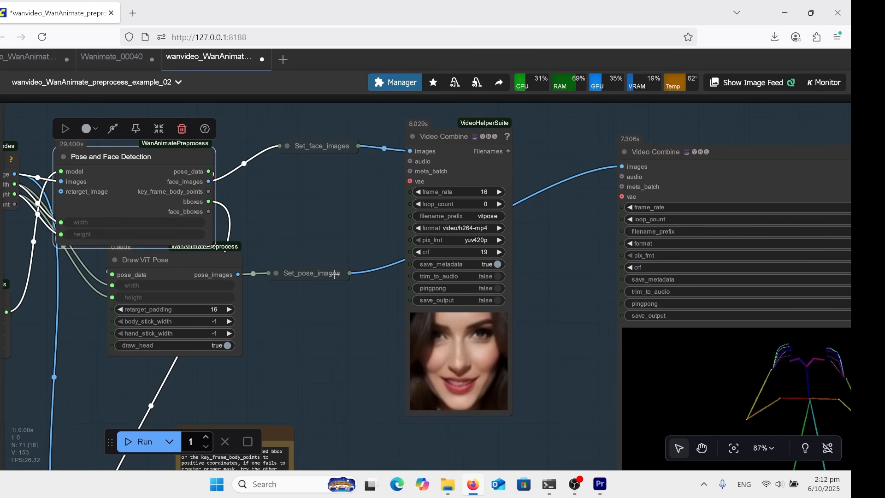
scroll(429, 272, down, 1)
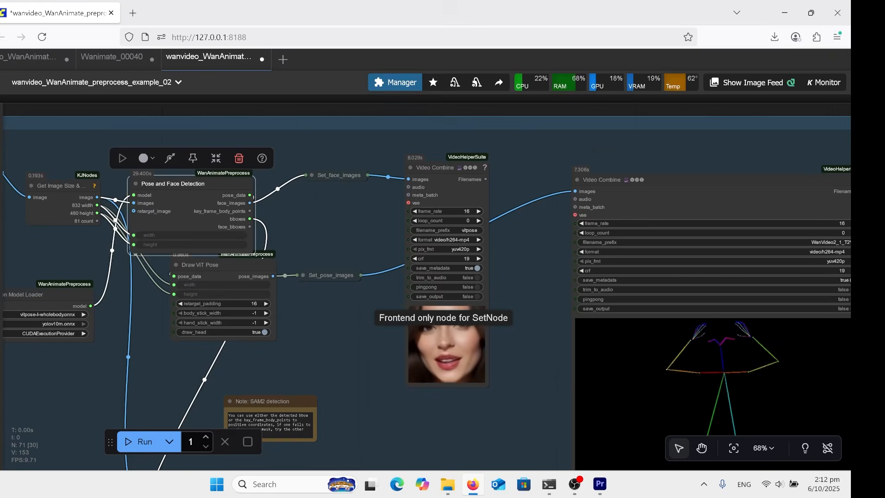
scroll(405, 286, down, 12)
Examine the masking chain from the SAM2 model loader through Grow Mask With Blur and Blockify Mask to Draw Mask On Image and the previews
scroll(415, 304, up, 15)
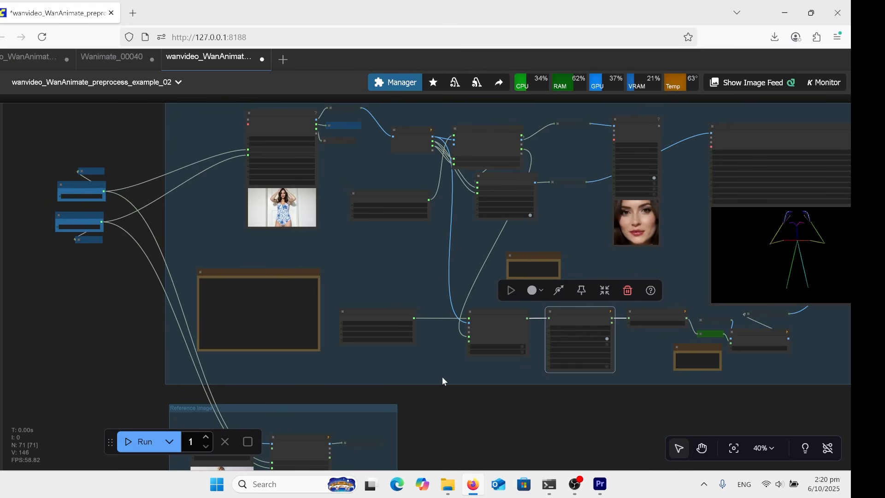
scroll(410, 368, up, 9)
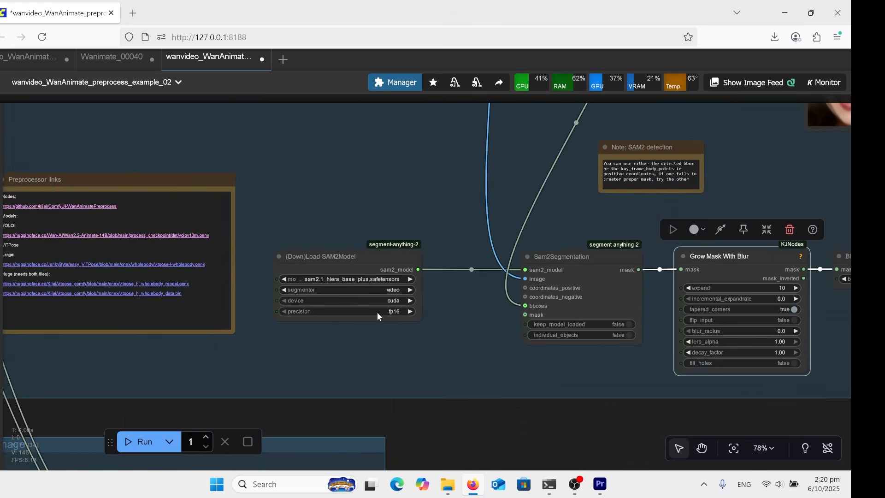
drag(455, 319, 330, 323)
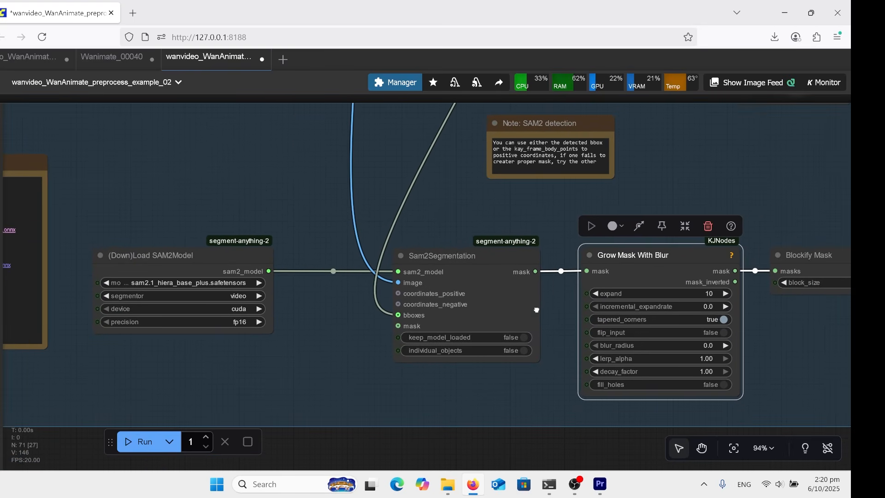
drag(536, 310, 350, 317)
drag(619, 317, 379, 324)
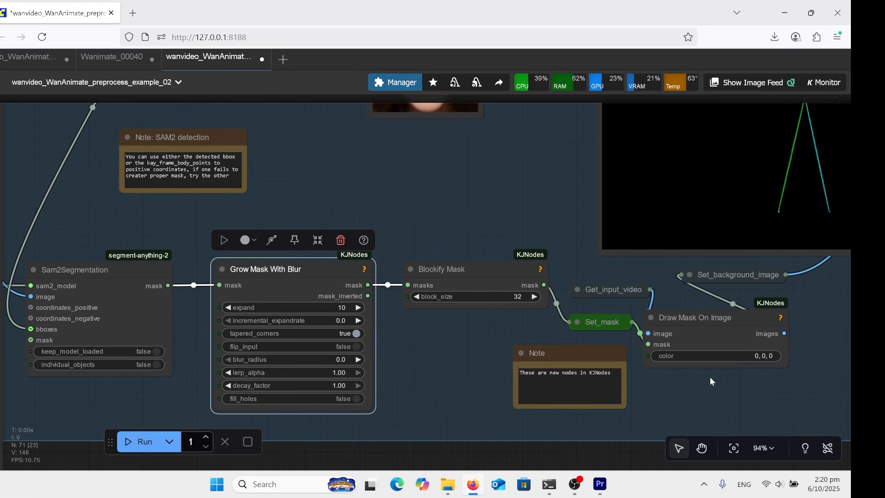
drag(710, 376, 557, 387)
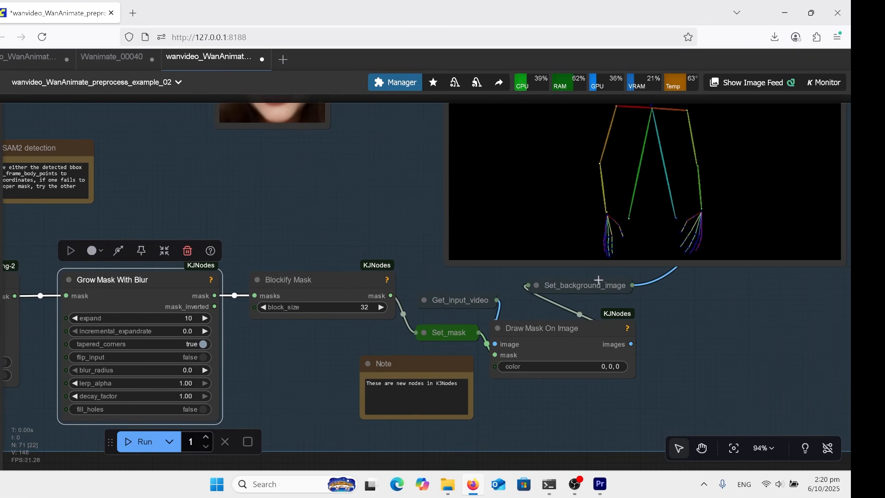
drag(689, 321, 561, 351)
drag(691, 359, 620, 407)
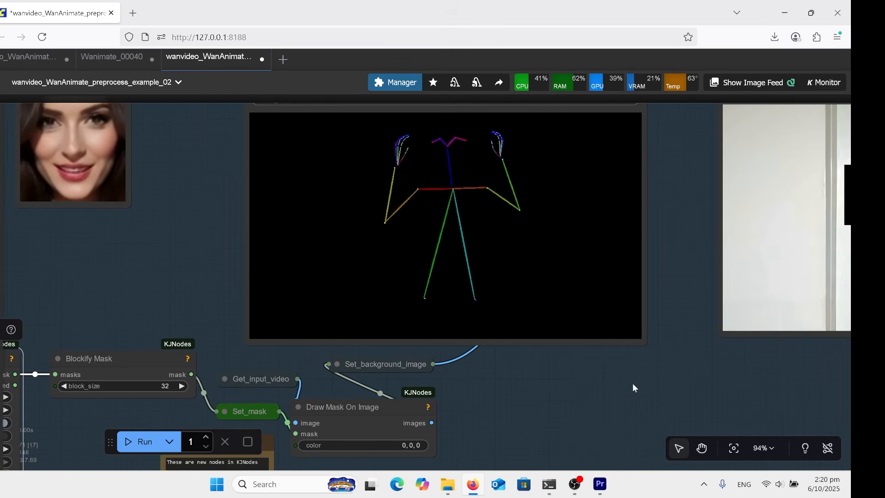
drag(637, 223, 383, 265)
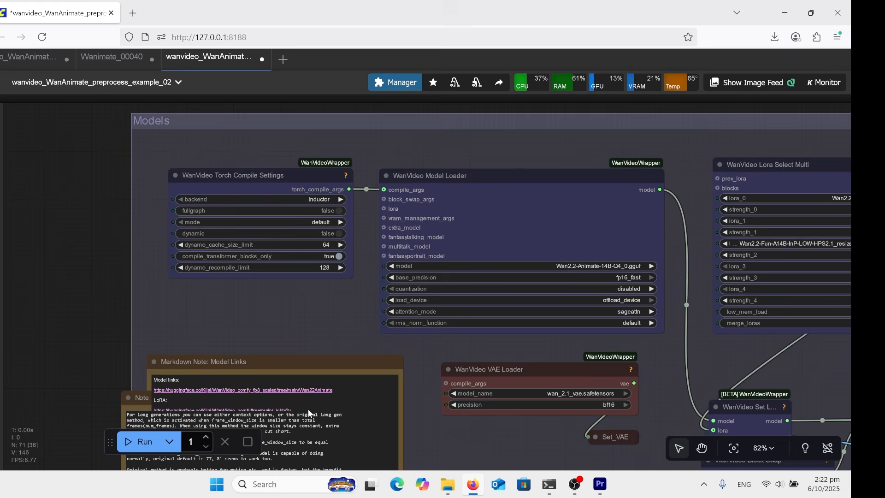
Filter the WanVideo Model Loader's model list by "anim" to look through the available Animate models
scroll(461, 286, up, 1)
scroll(595, 276, up, 3)
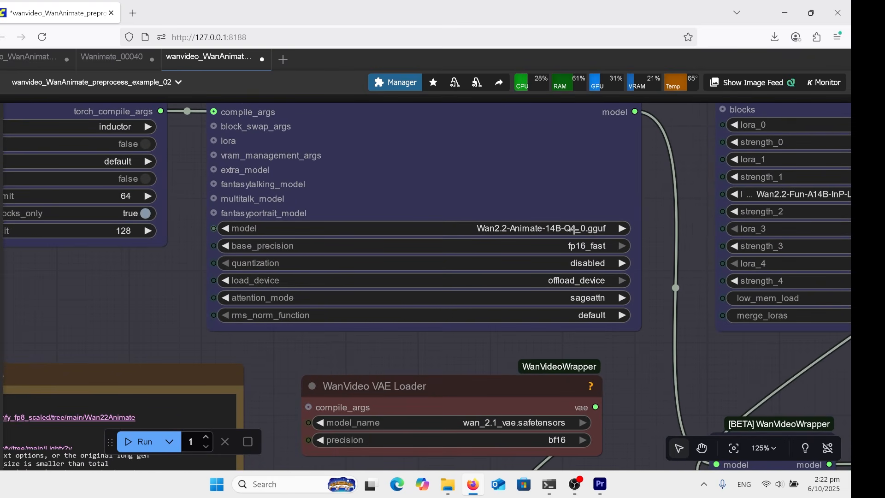
click(572, 230)
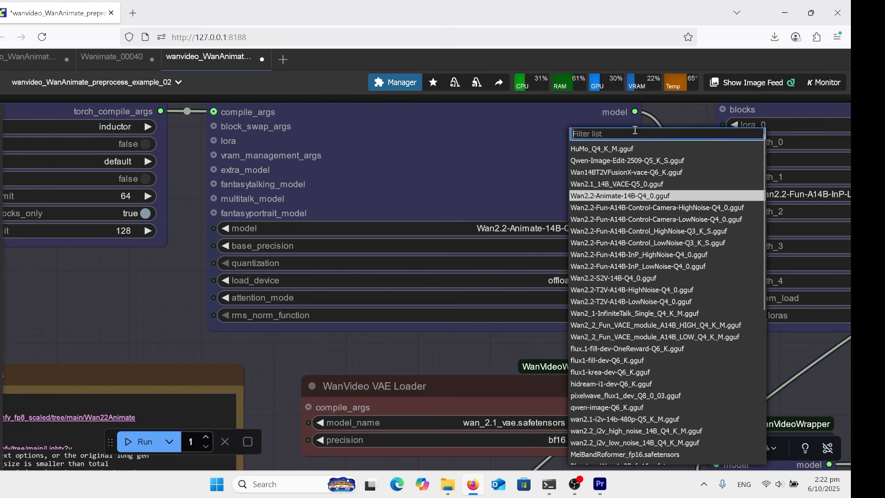
text(anim)
click(655, 258)
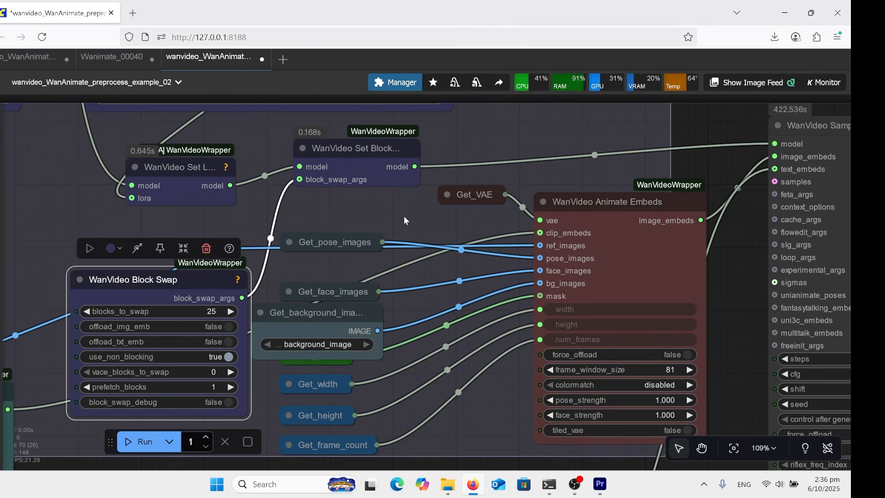
Inspect the WanVideo Animate Embeds inputs and frame settings, along with the WanVideo Context Options node above the sampler
scroll(405, 220, right, 5)
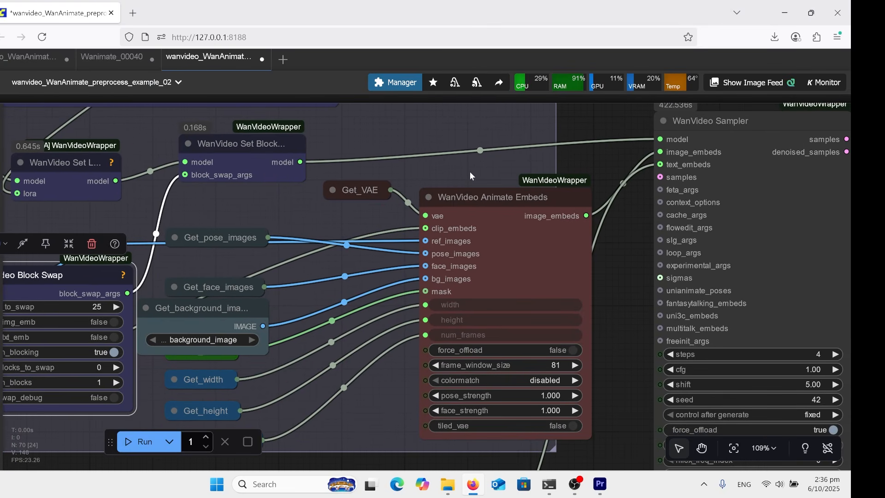
drag(470, 172, 455, 173)
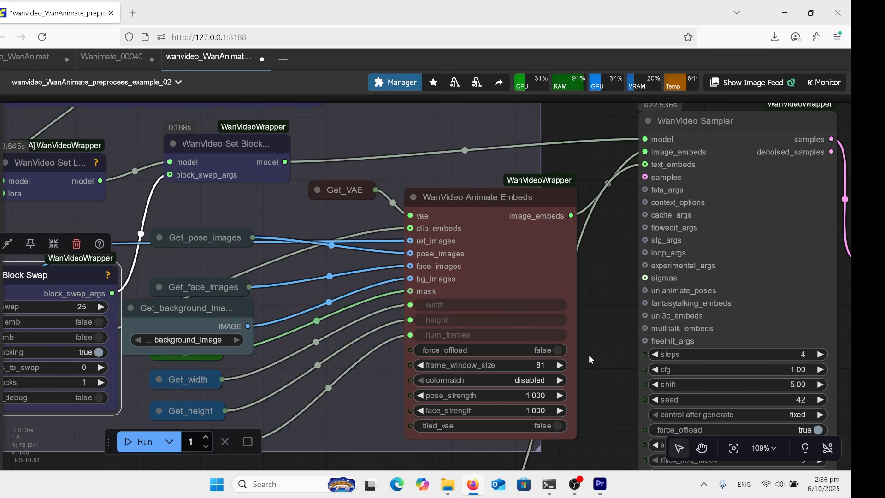
scroll(589, 343, up, 3)
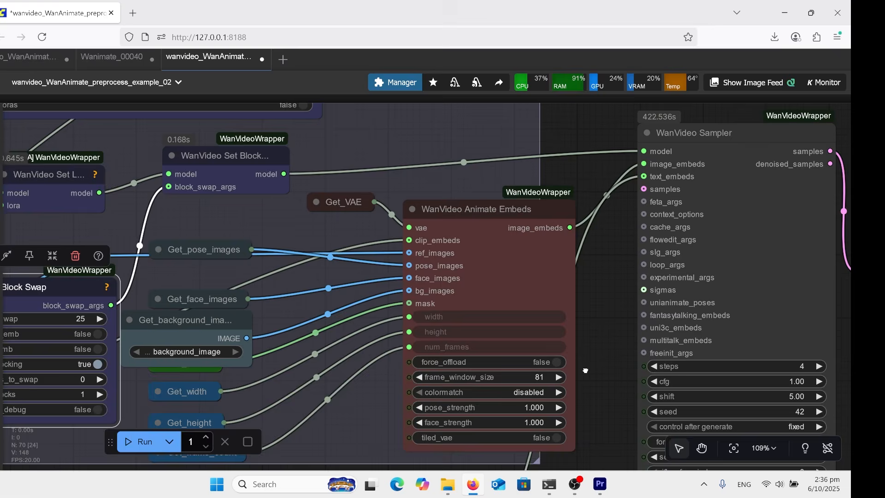
scroll(572, 336, up, 3)
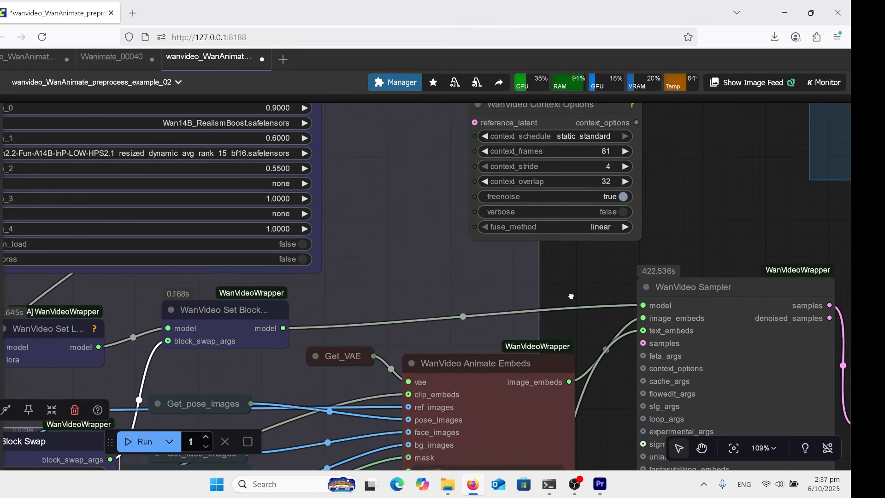
drag(571, 296, 476, 290)
drag(477, 277, 513, 212)
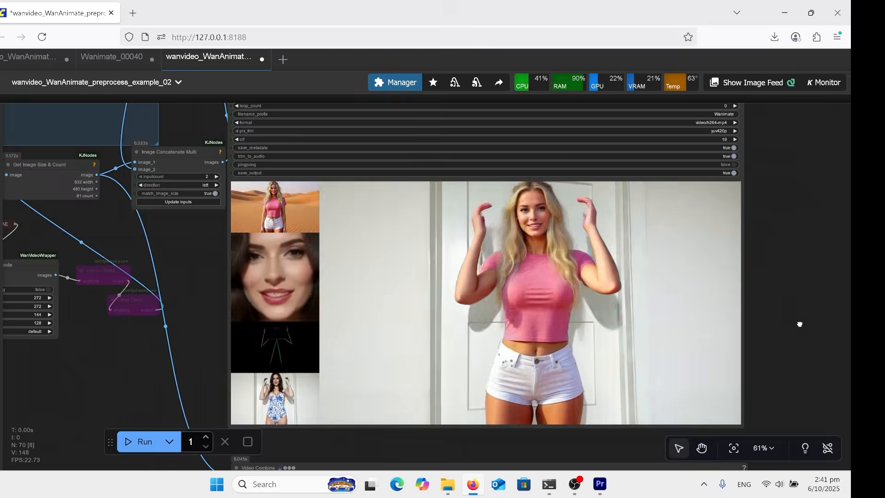
Review the generated character video in the comparison output and the standalone Video Combine output
scroll(798, 322, down, 5)
scroll(720, 173, down, 5)
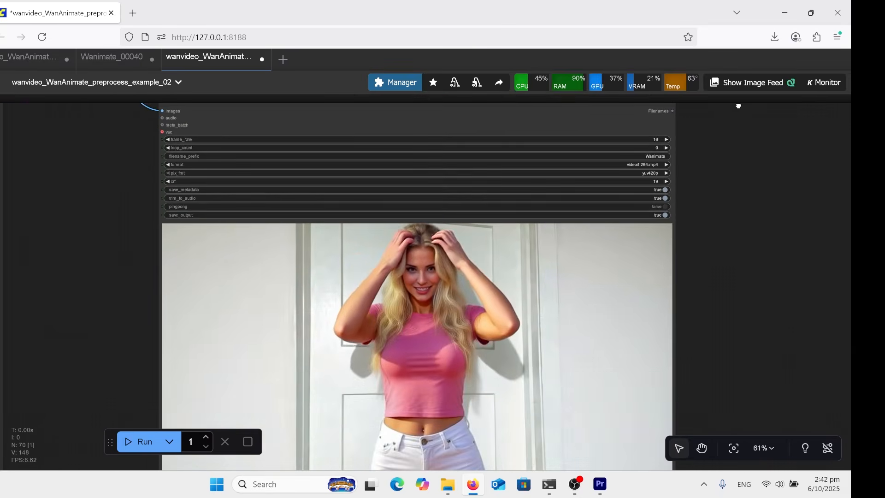
drag(703, 190, 665, 196)
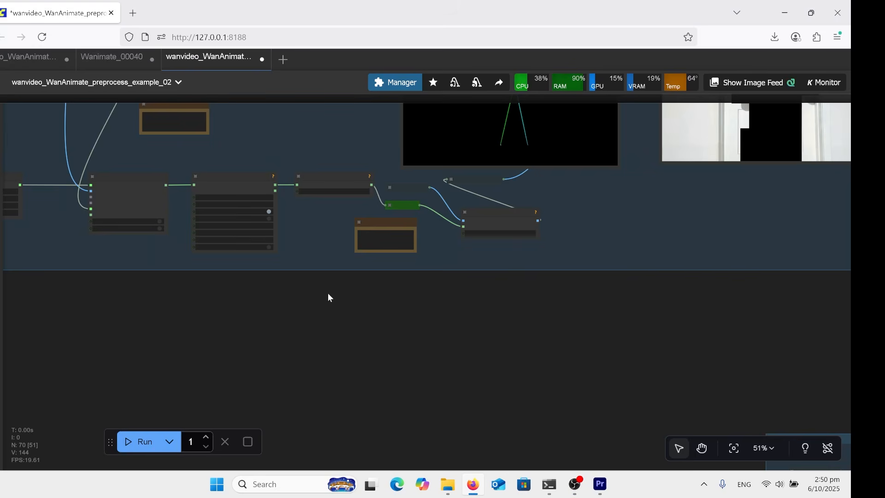
Paste the copied Background Vid node below the preprocessing group and connect its IMAGE output to the image input of Draw Mask On Image
key(ctrl+v)
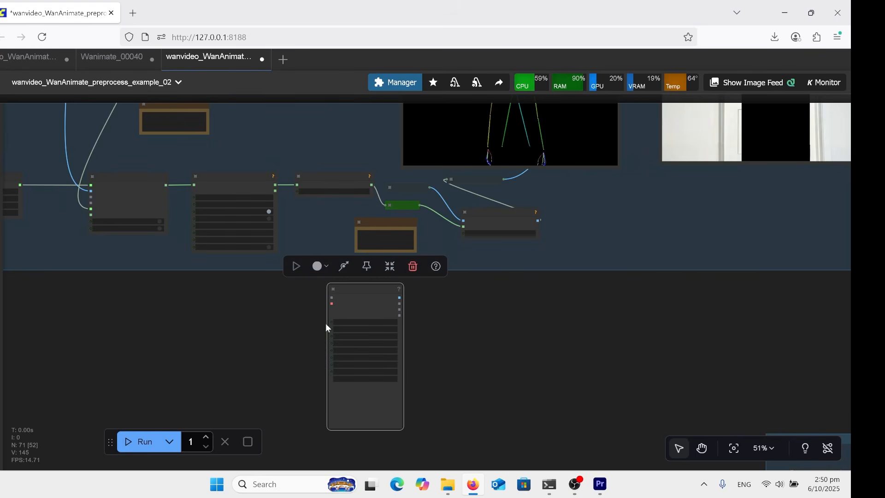
scroll(400, 322, up, 6)
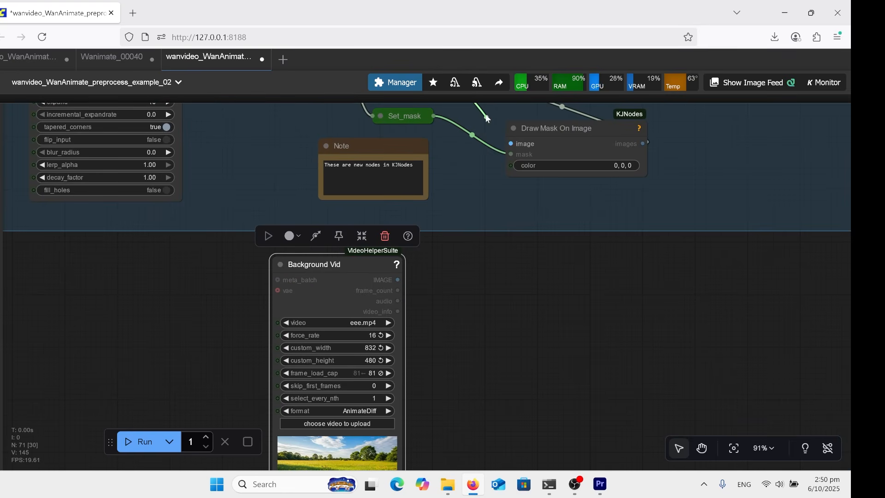
click(486, 118)
drag(398, 279, 466, 216)
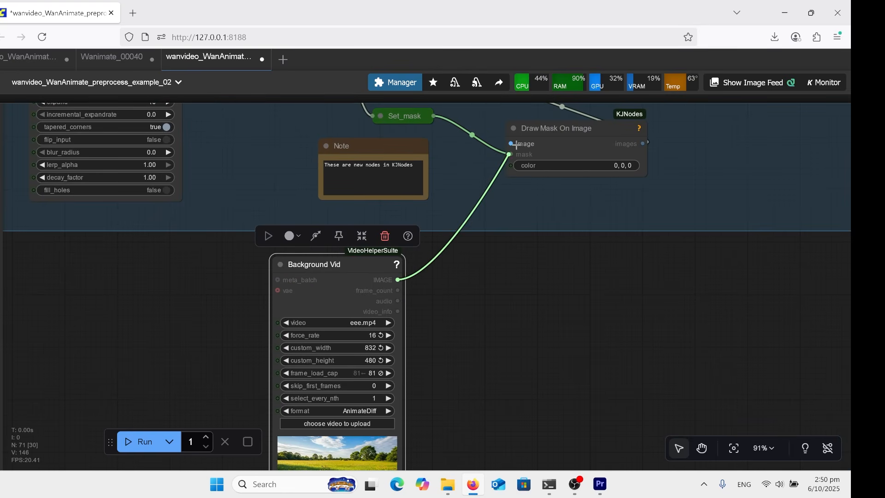
drag(517, 144, 512, 144)
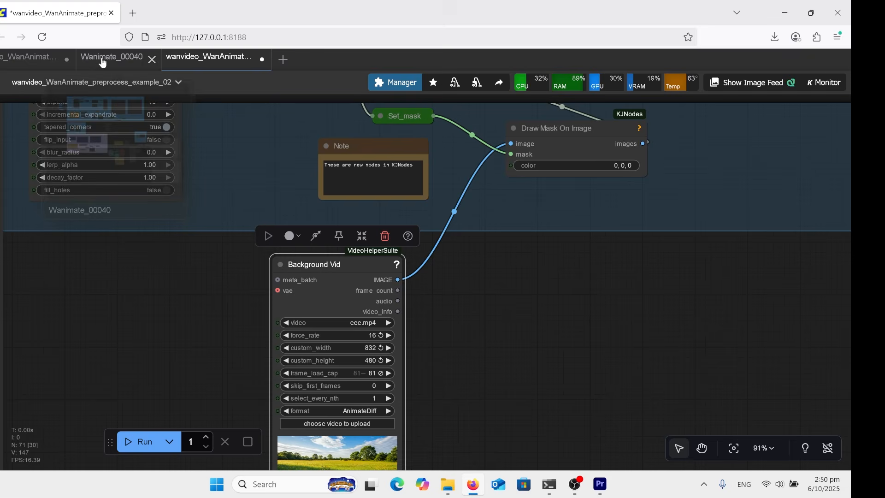
Switch to the Wanimate_00040 workflow to view its nodes
click(104, 58)
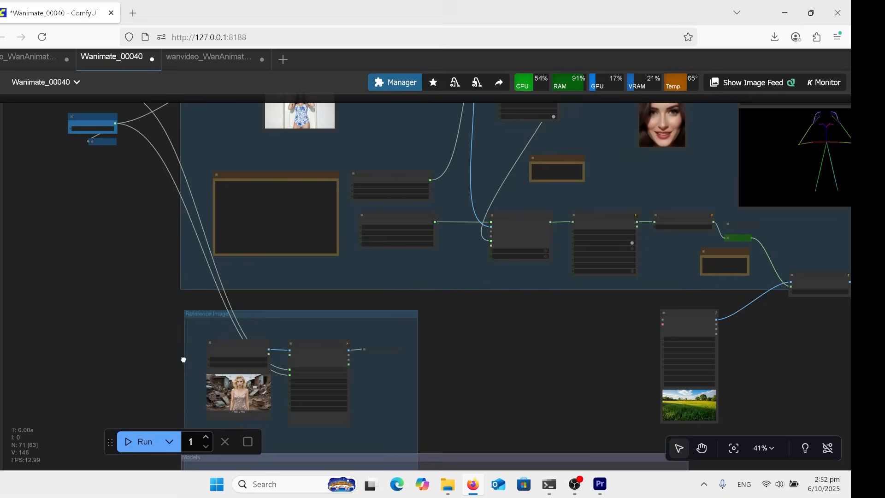
scroll(183, 360, up, 10)
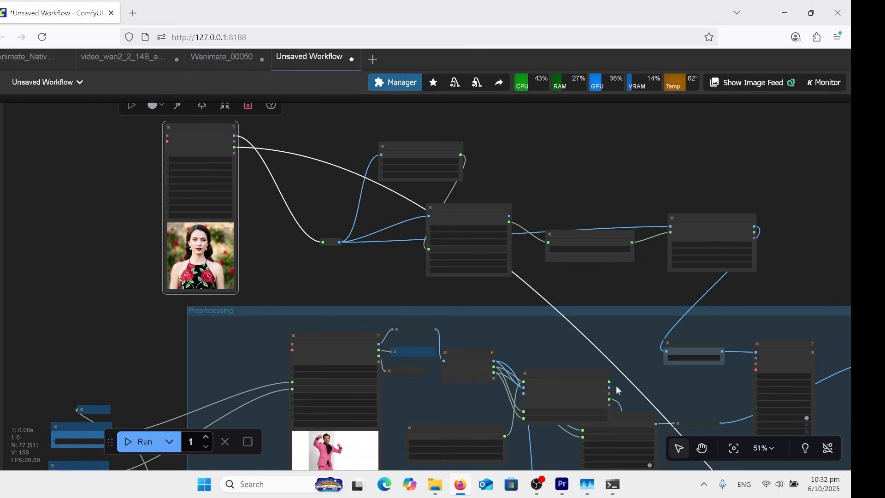
Try to connect the face_images output of Pose and Face Detection to the Set_face_images node
scroll(603, 375, up, 5)
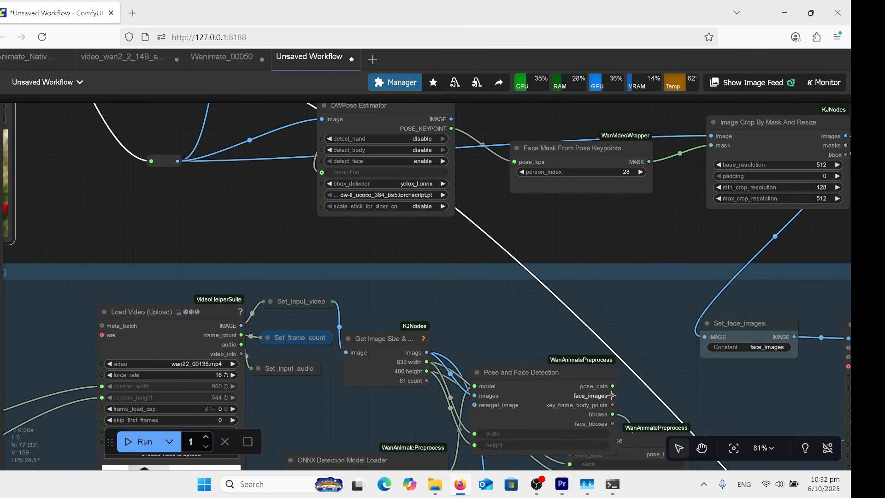
drag(612, 395, 706, 353)
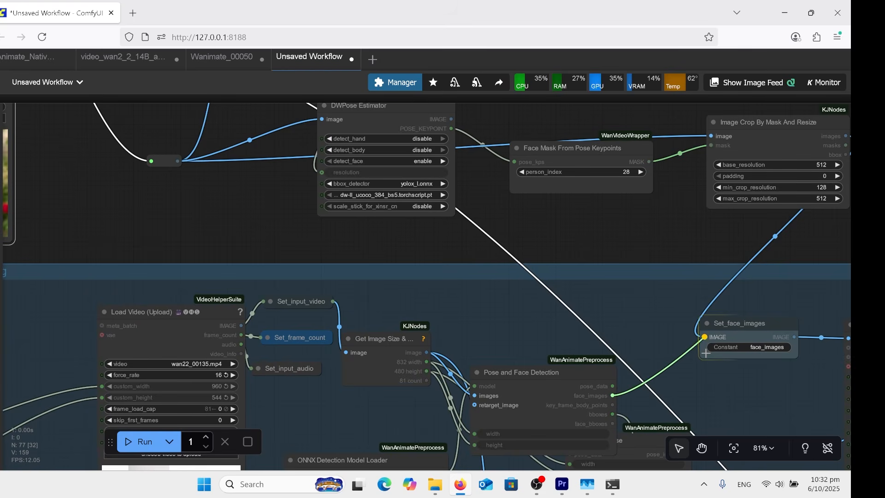
drag(633, 294, 639, 345)
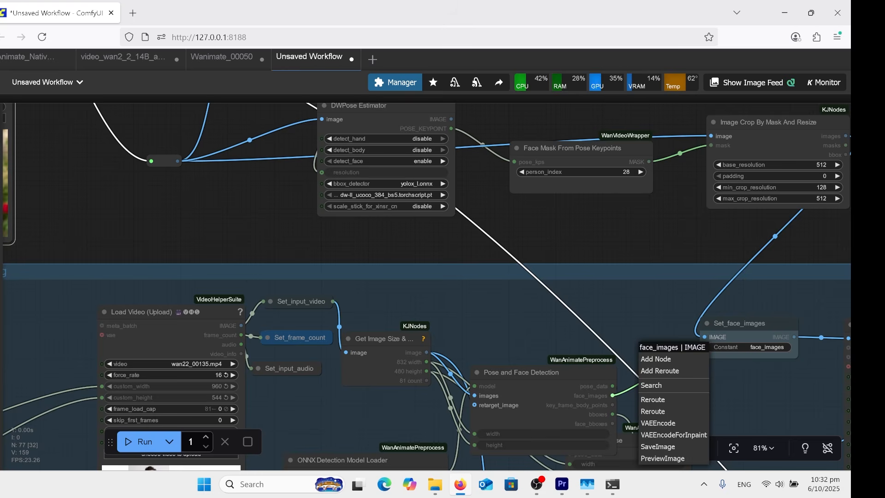
click(583, 259)
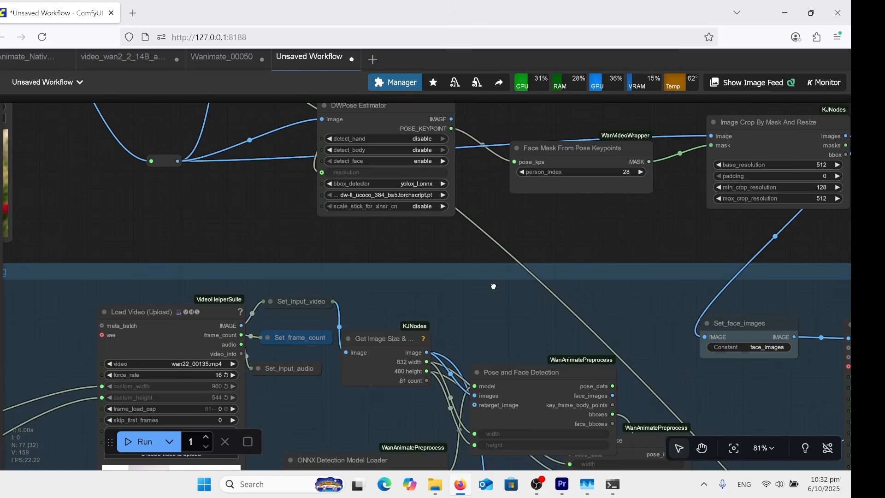
drag(493, 286, 580, 298)
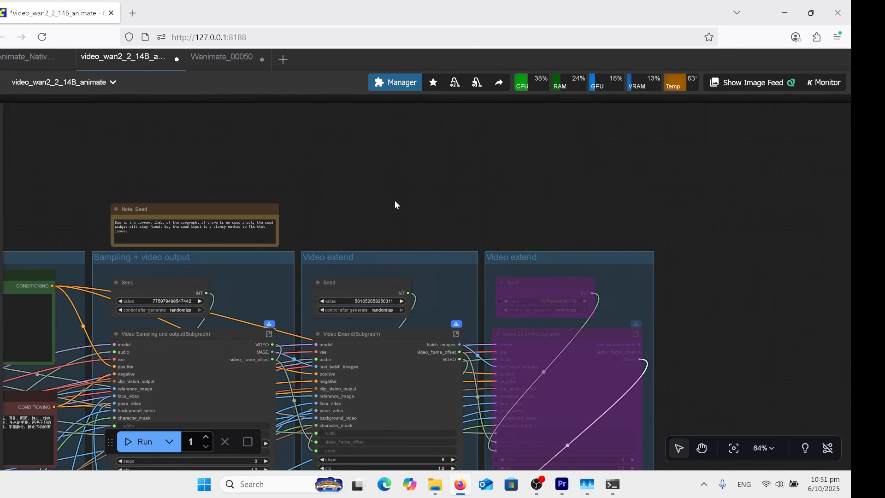
Examine the Sampling + video output group and the two Video extend groups in the video_wan2_2_14B_animate workflow
drag(387, 194, 358, 168)
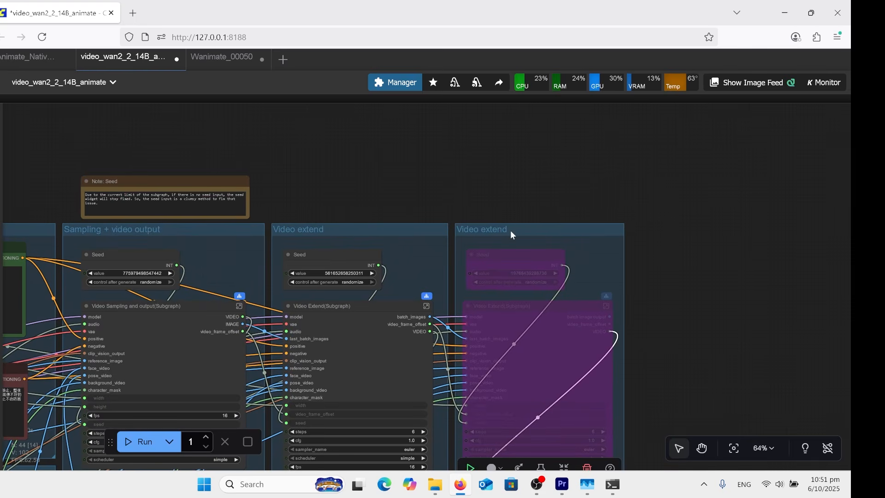
drag(417, 181, 371, 174)
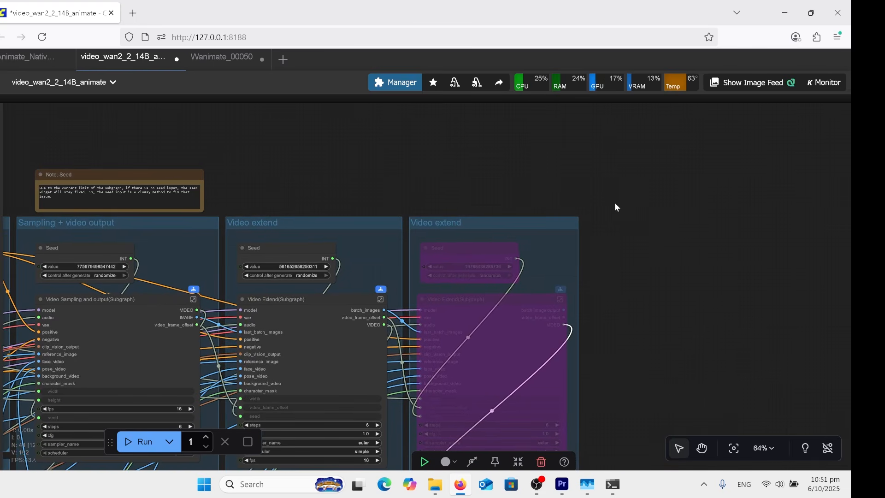
drag(495, 172, 456, 206)
drag(425, 179, 467, 186)
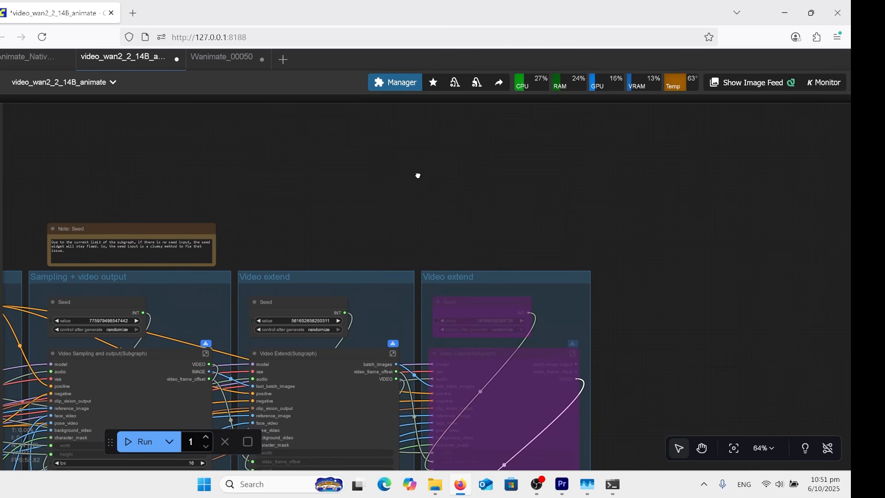
drag(417, 176, 483, 162)
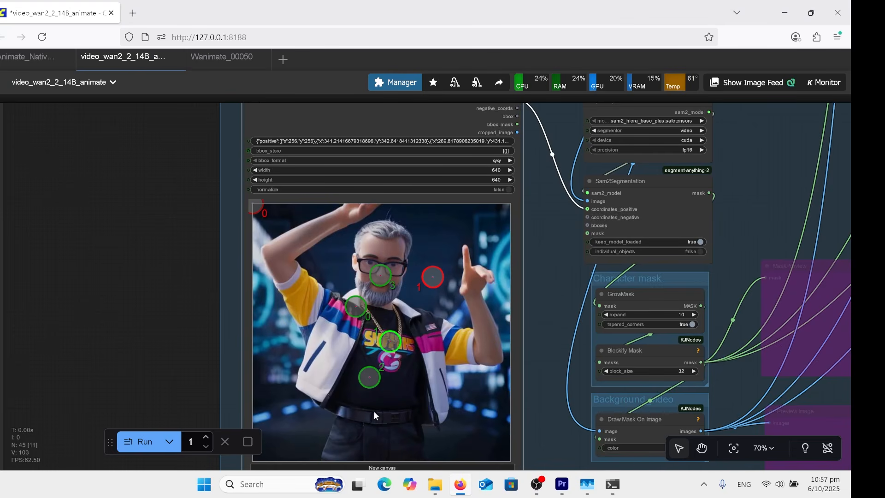
In the Points Editor, add two positive points on the character's lower torso and two negative points on the background below his bent elbow
shift+right_click(476, 389)
shift+right_click(468, 418)
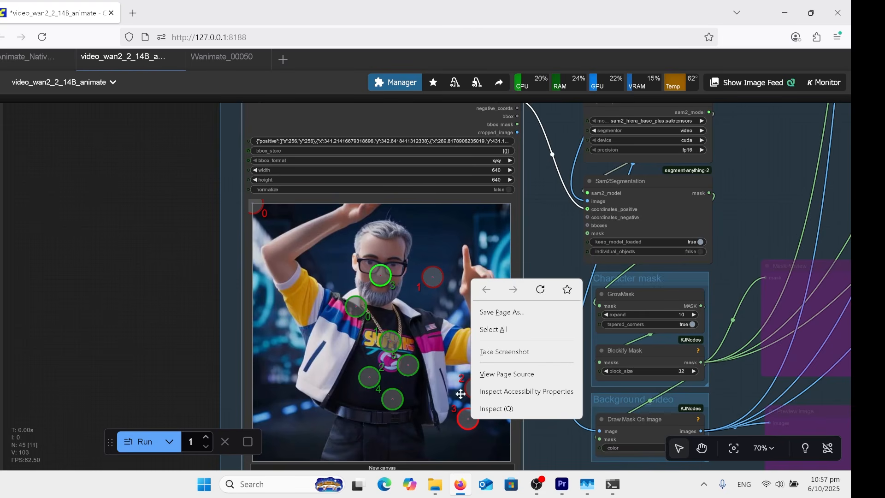
click(219, 199)
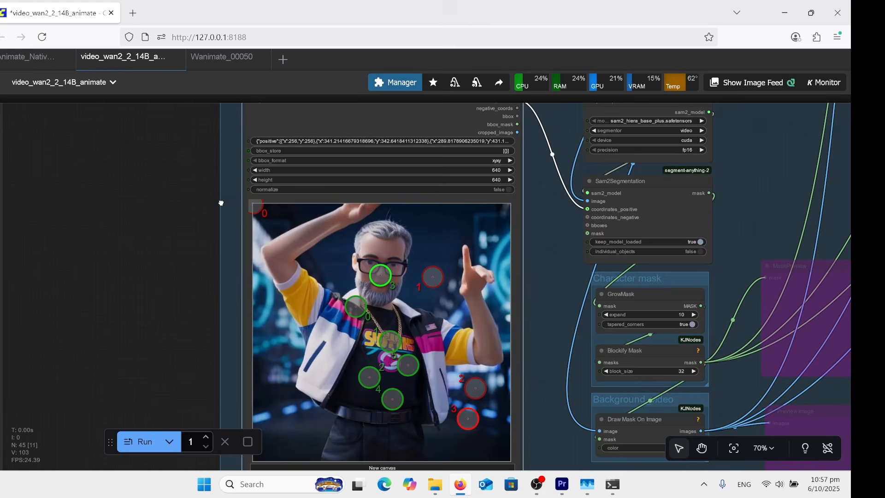
drag(220, 199, 234, 266)
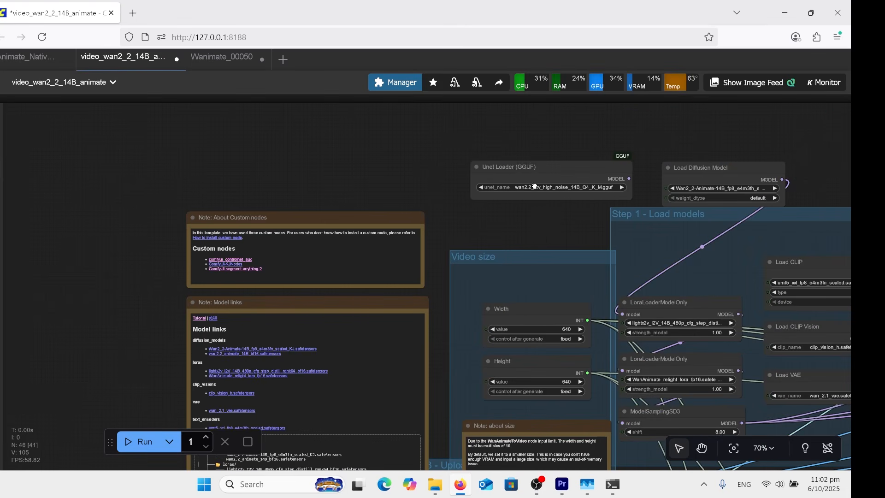
Find the Background Vid node and move it closer to the Character Mask and Background Video Preprocessing group
scroll(534, 187, down, 5)
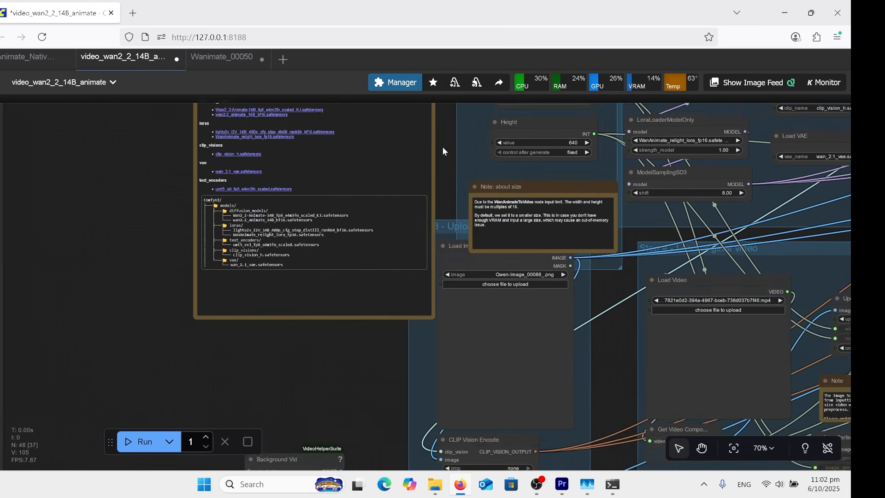
scroll(470, 221, down, 1)
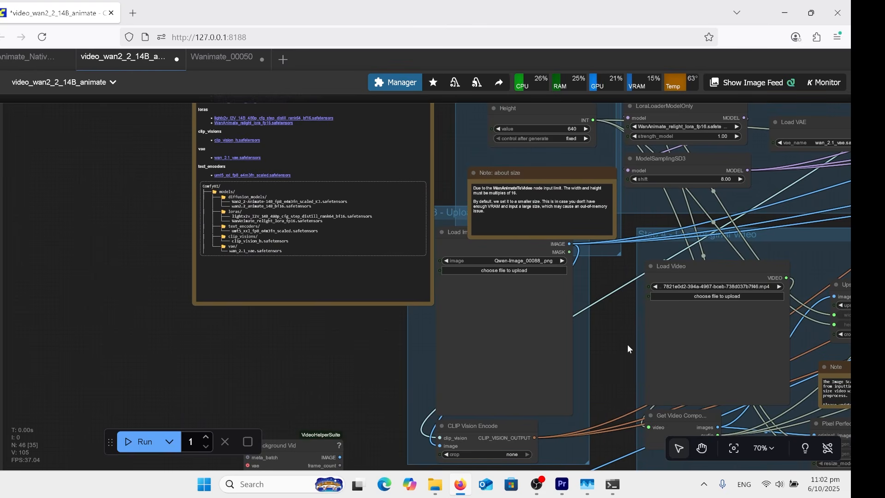
drag(587, 287, 531, 191)
drag(570, 251, 429, 236)
drag(226, 294, 245, 229)
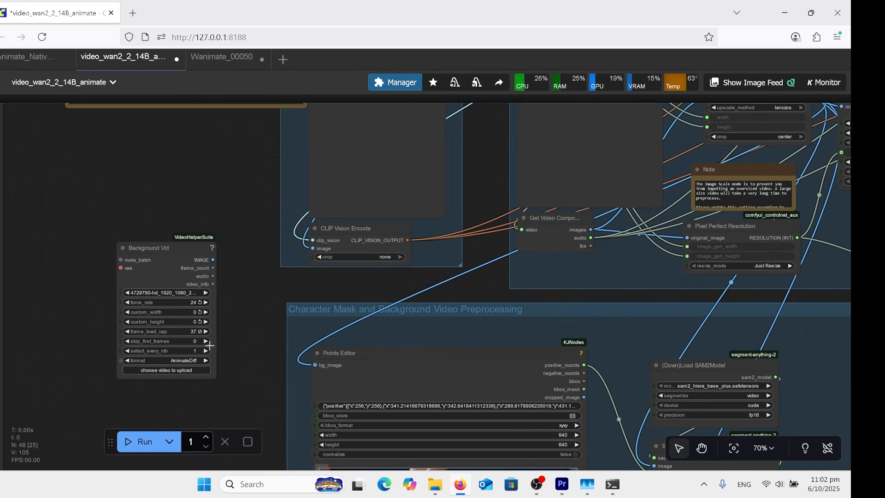
drag(141, 254, 234, 272)
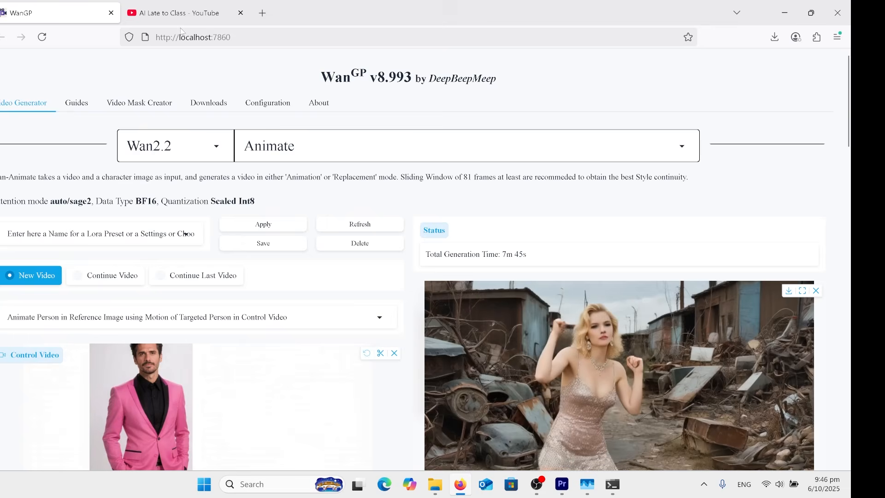
Switch to the AI Late to Class YouTube channel and browse its videos down to the Wan2GP MultiTalk tutorial
click(182, 12)
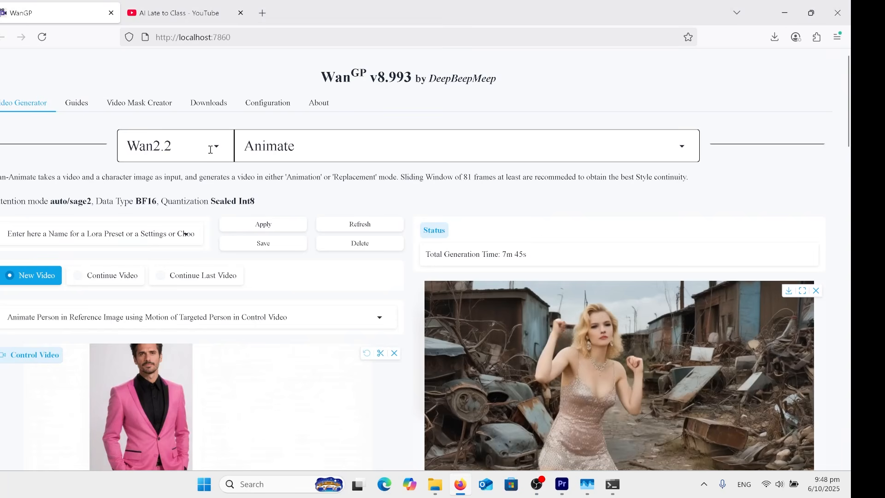
Back in WanGP, review the available model families and the Wan2.2 models, keeping Wan2.2 and Animate selected
click(210, 149)
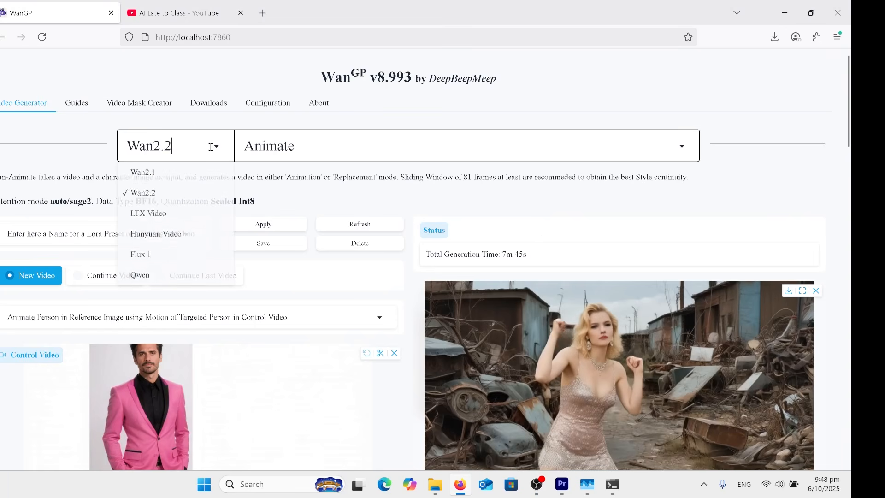
click(361, 139)
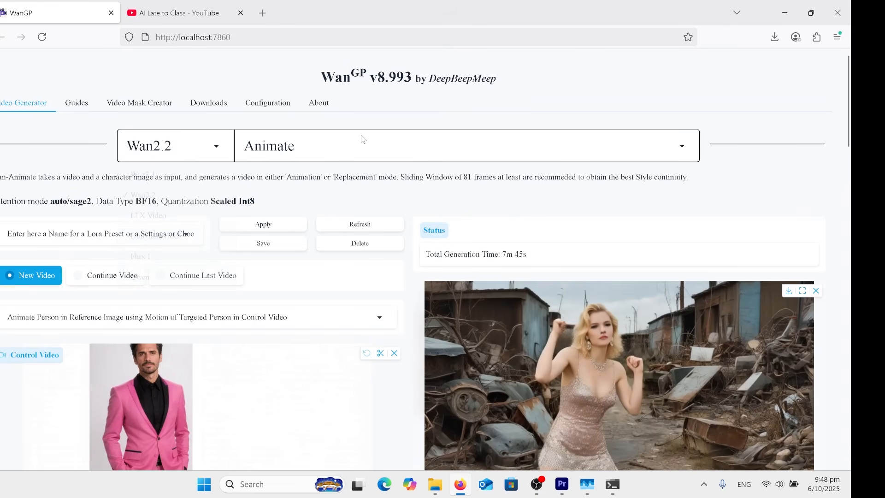
click(362, 141)
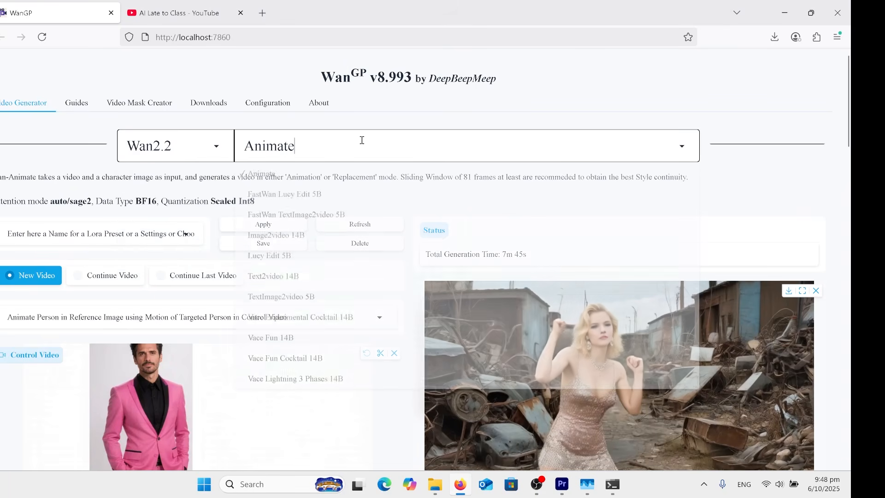
click(289, 126)
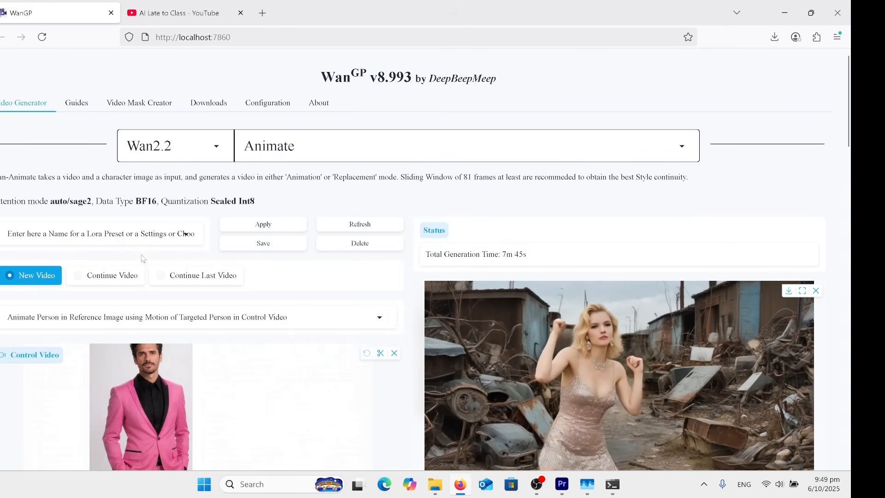
Review the animate and replace modes, keeping motion of the targeted person in the control video, and play the control video
scroll(172, 285, down, 3)
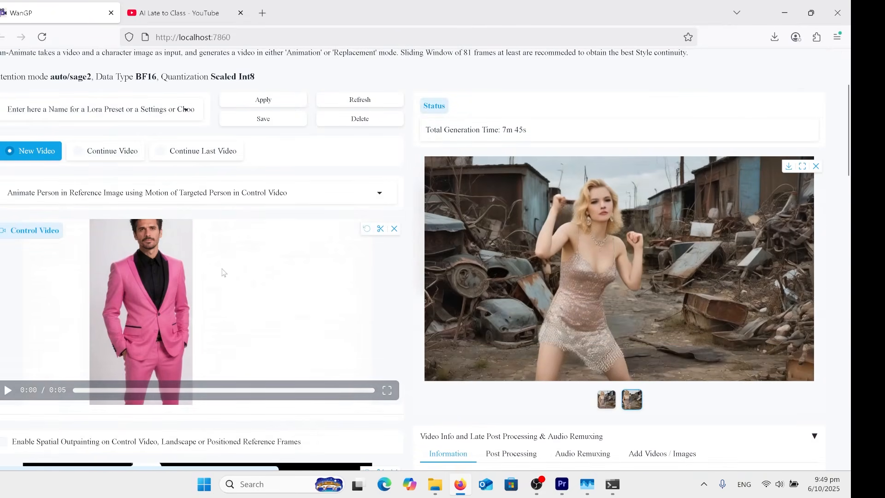
click(241, 194)
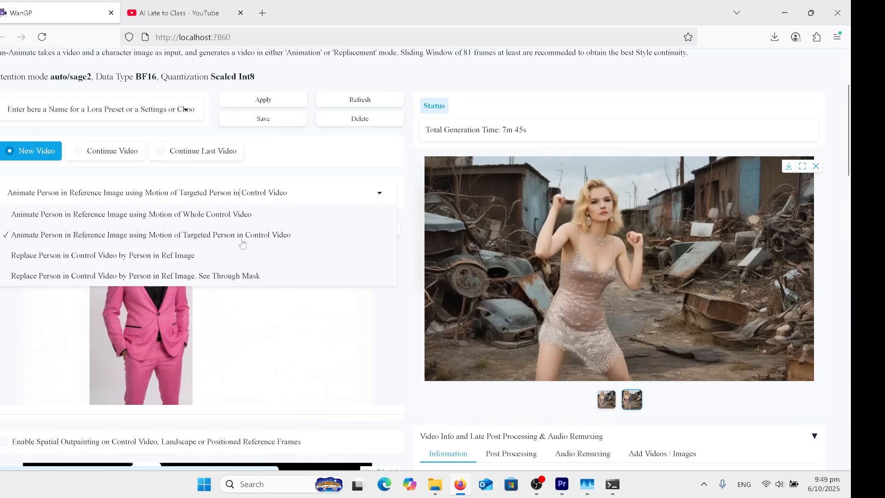
click(257, 316)
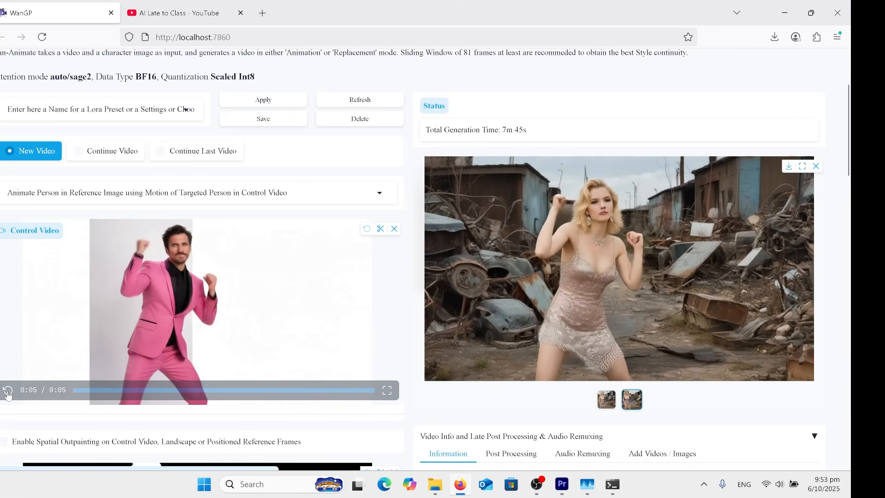
click(134, 316)
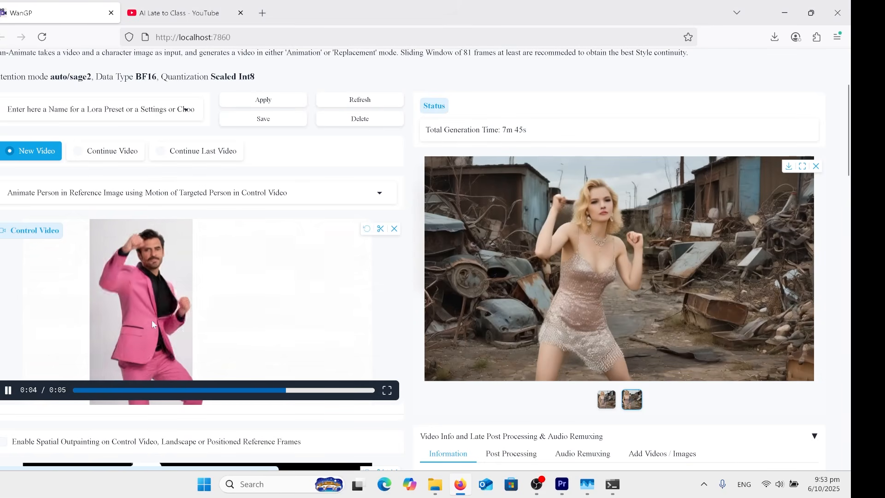
Open the Video Mask Creator and select the man in the start frame with mask points on his black shirt and pink jacket
scroll(151, 319, up, 3)
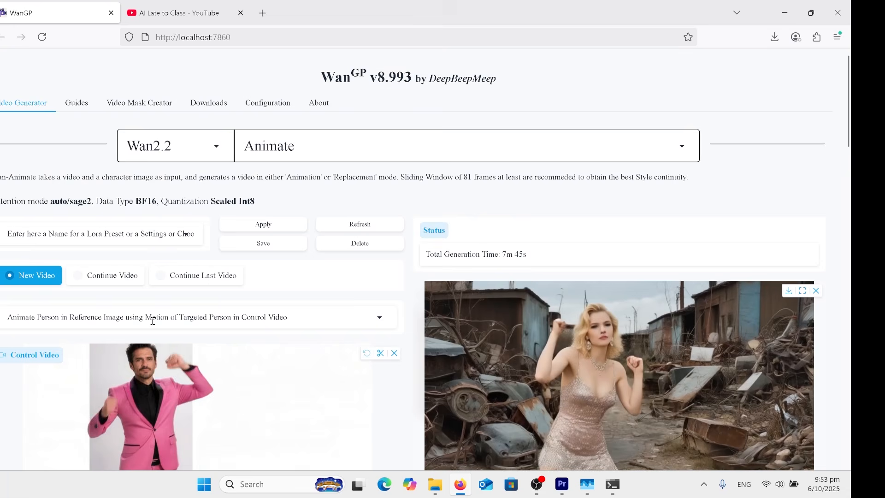
click(151, 107)
scroll(186, 291, down, 4)
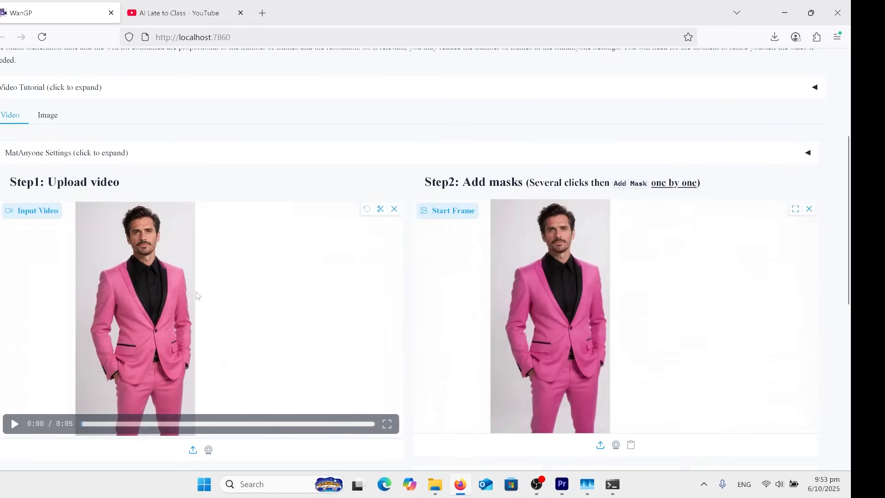
scroll(163, 407, down, 1)
click(570, 222)
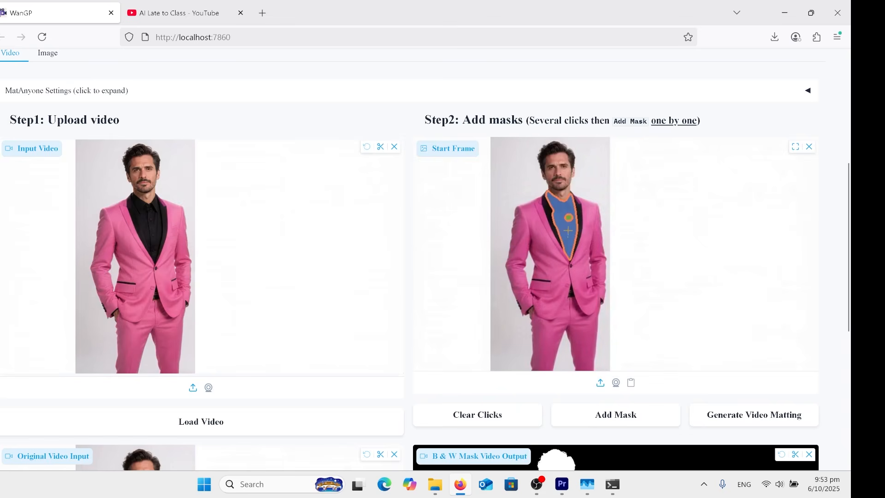
click(548, 240)
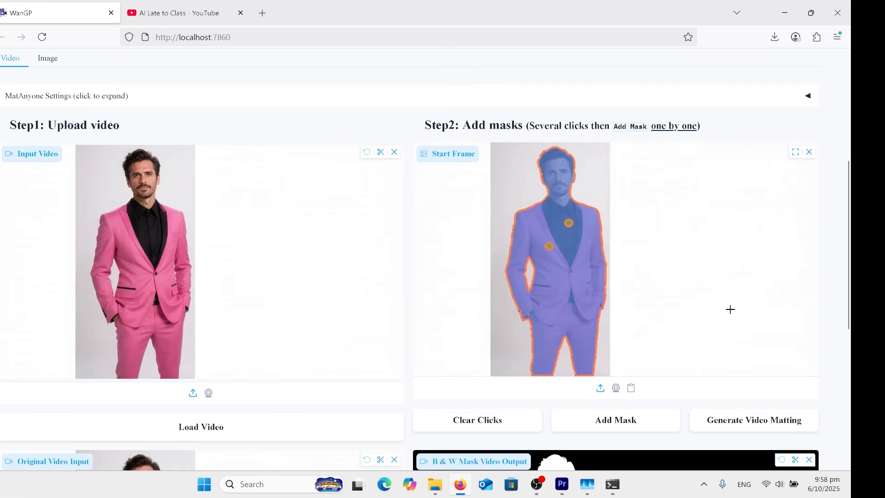
Review the original video input, the black-and-white mask video output and the option to export both to the control inputs
scroll(459, 294, down, 5)
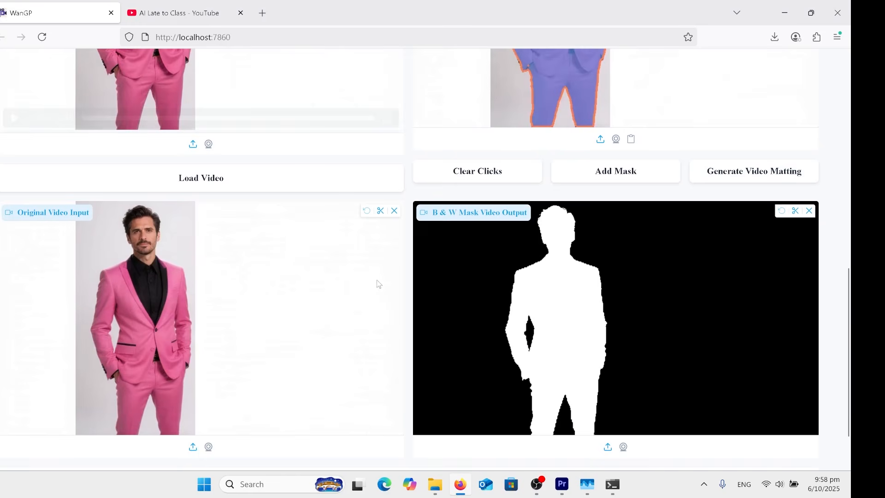
scroll(576, 303, down, 2)
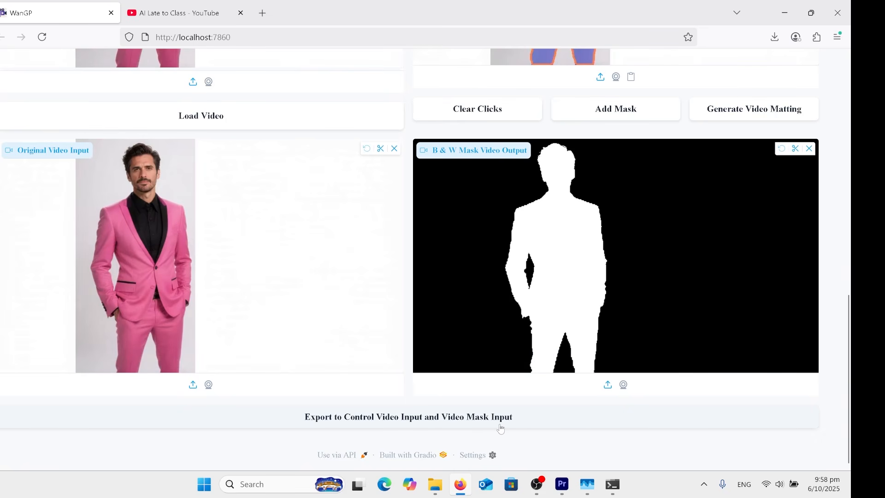
scroll(335, 373, up, 4)
scroll(334, 372, up, 7)
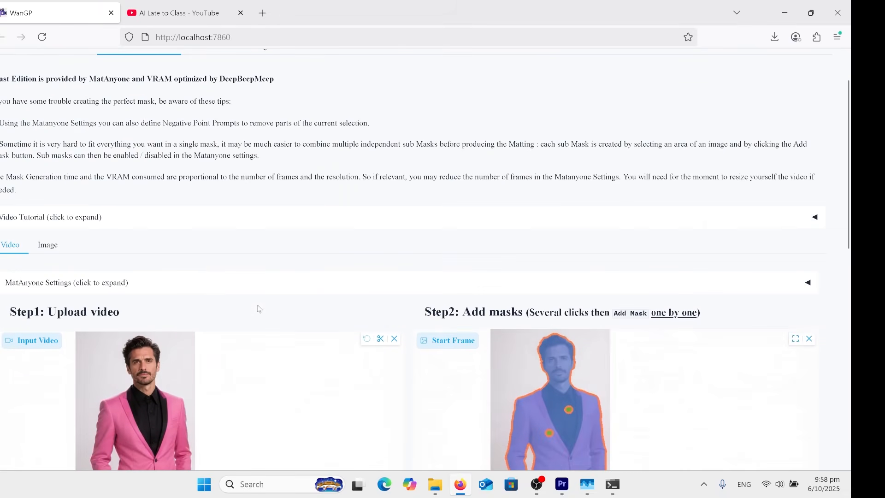
Return to the Video Generator and review the mask expansion setting, the reference image and the prompt
click(12, 104)
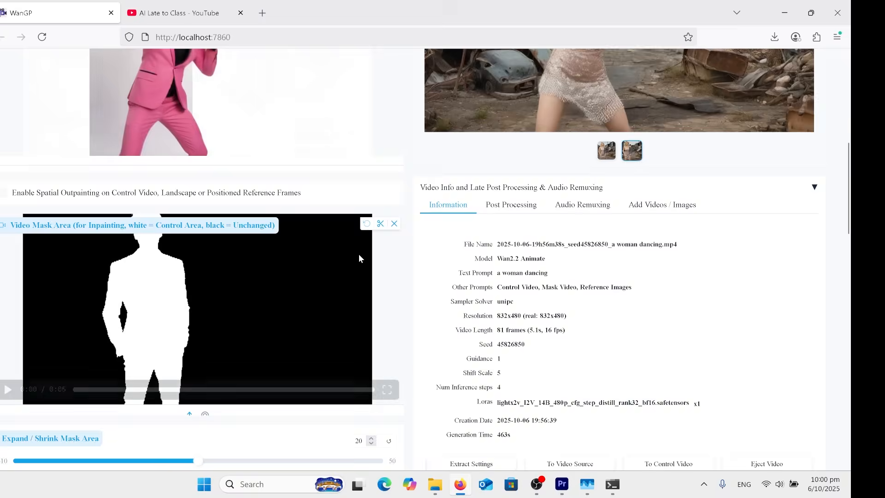
scroll(359, 258, down, 5)
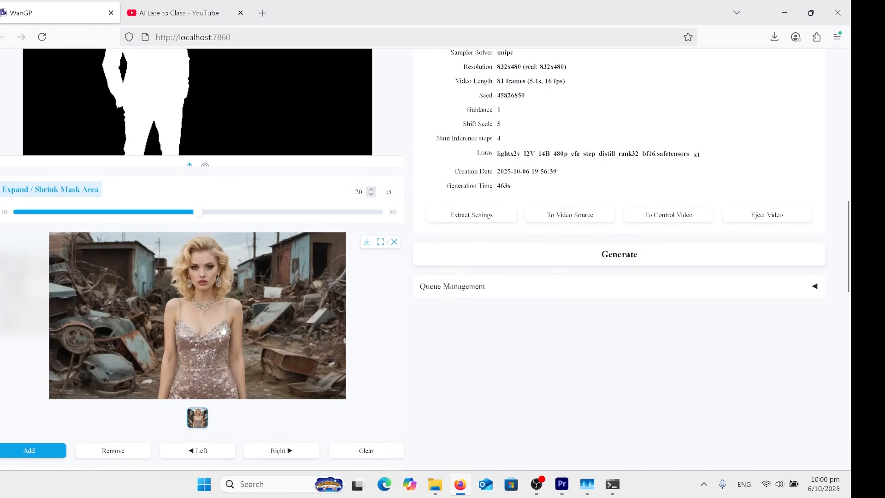
scroll(248, 307, down, 3)
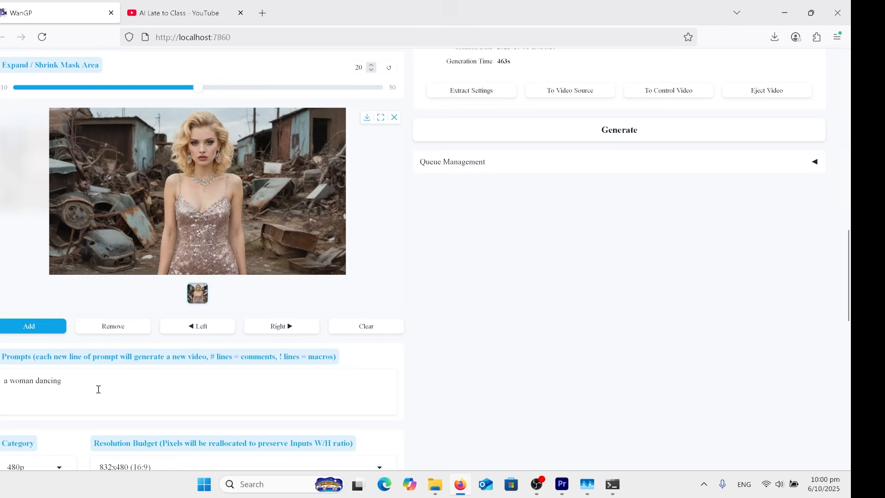
Review the resolution, frame count and inference step settings, and open the Activated Loras list in the advanced settings
scroll(78, 385, down, 3)
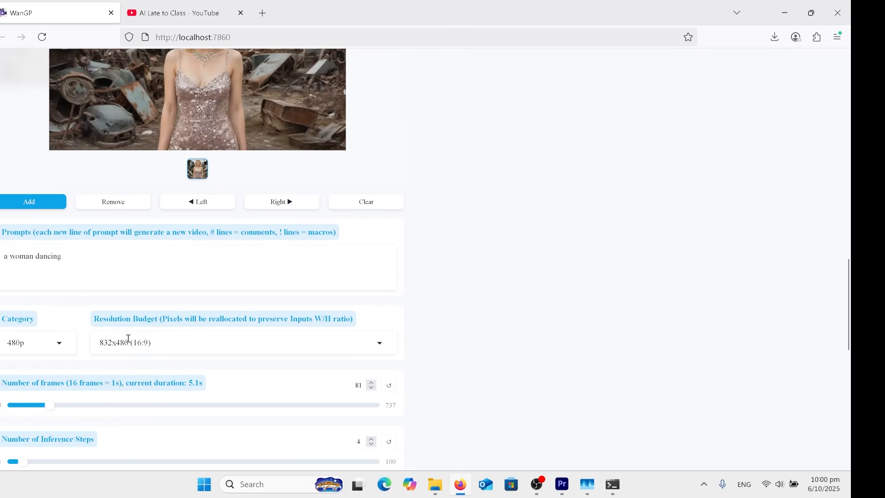
scroll(235, 340, down, 3)
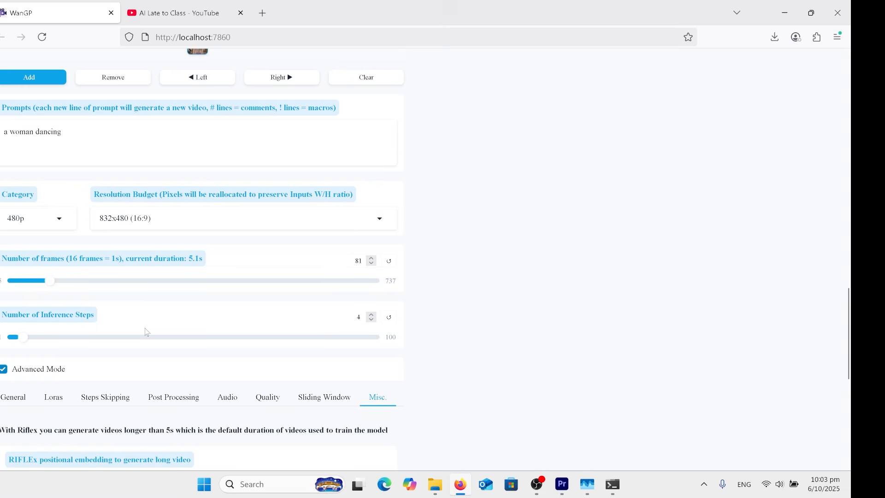
click(434, 484)
click(53, 401)
scroll(99, 372, down, 3)
click(253, 375)
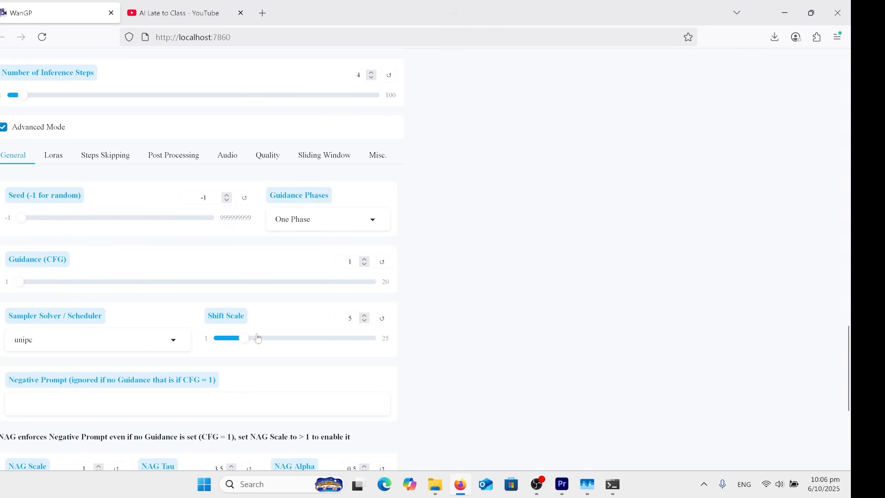
Look through the Guidance Phases options in the general settings and the Override Frames Per Second options in the miscellaneous settings
click(372, 220)
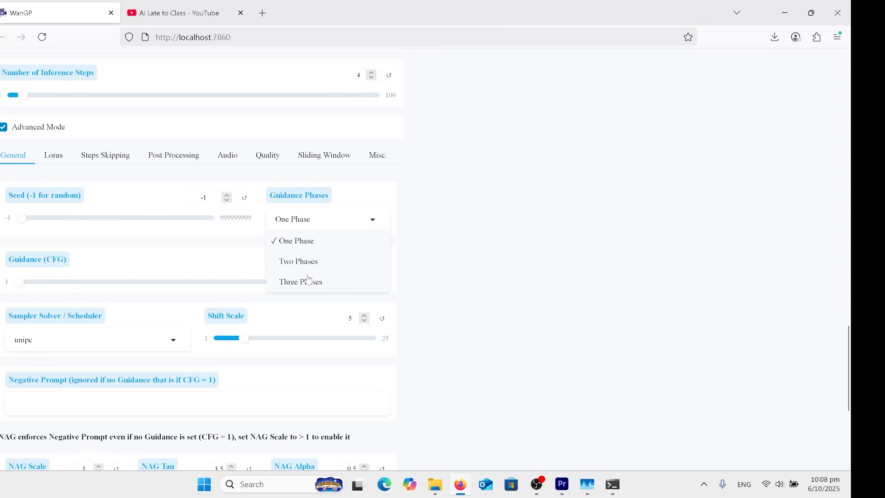
click(434, 212)
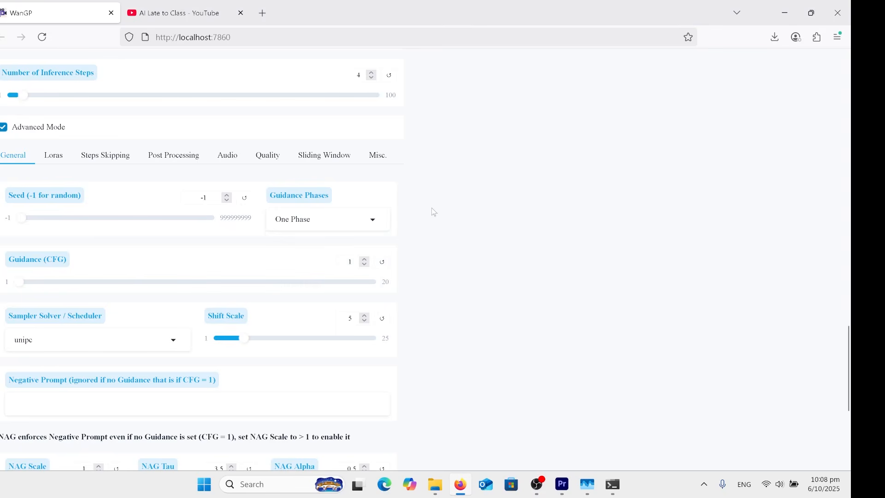
click(377, 155)
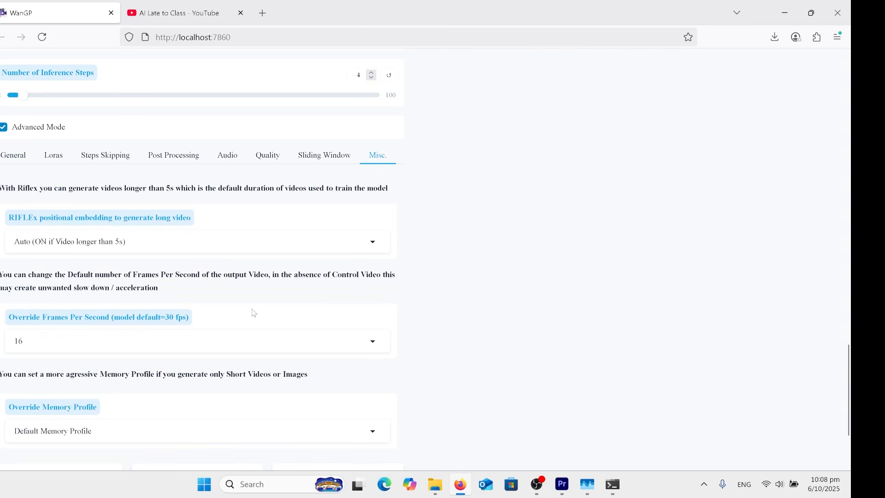
click(377, 341)
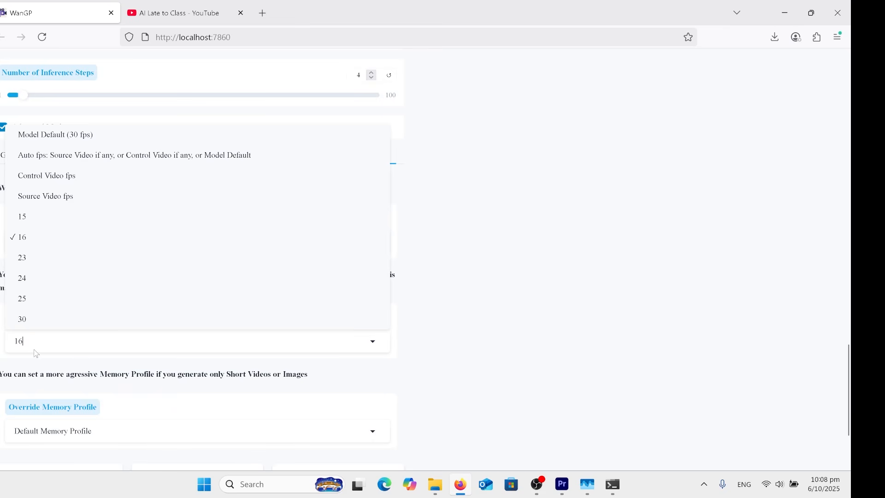
click(481, 287)
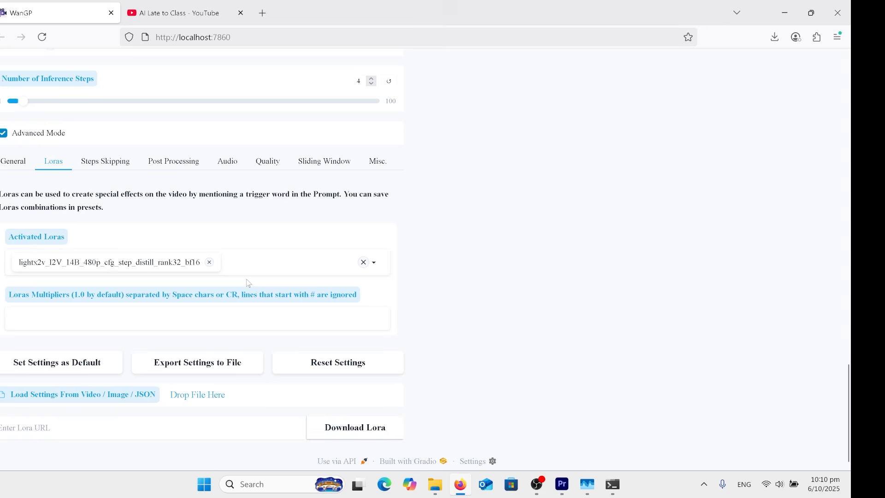
Return to the generated video of the dancing woman and play it
scroll(311, 317, up, 1)
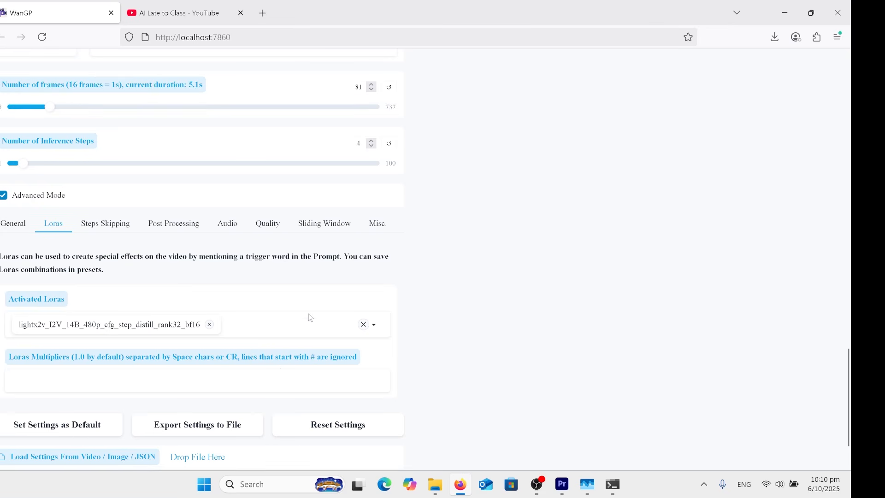
scroll(311, 318, up, 3)
scroll(312, 321, up, 15)
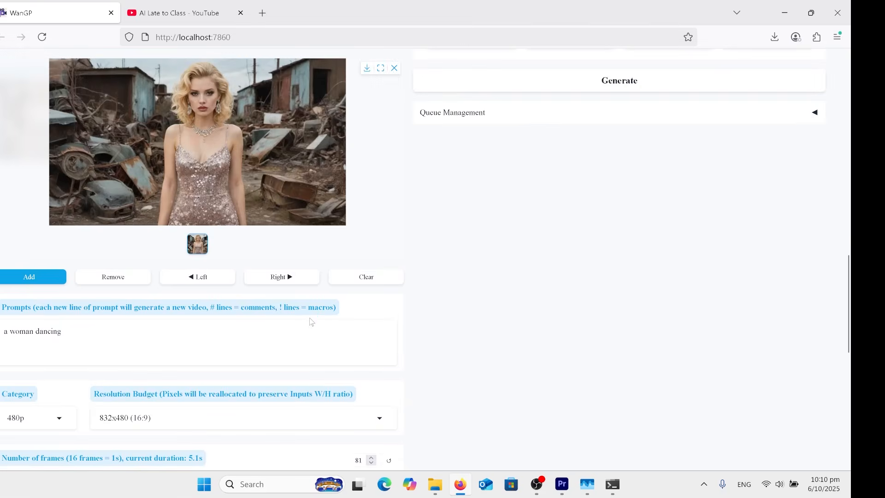
scroll(449, 343, up, 1)
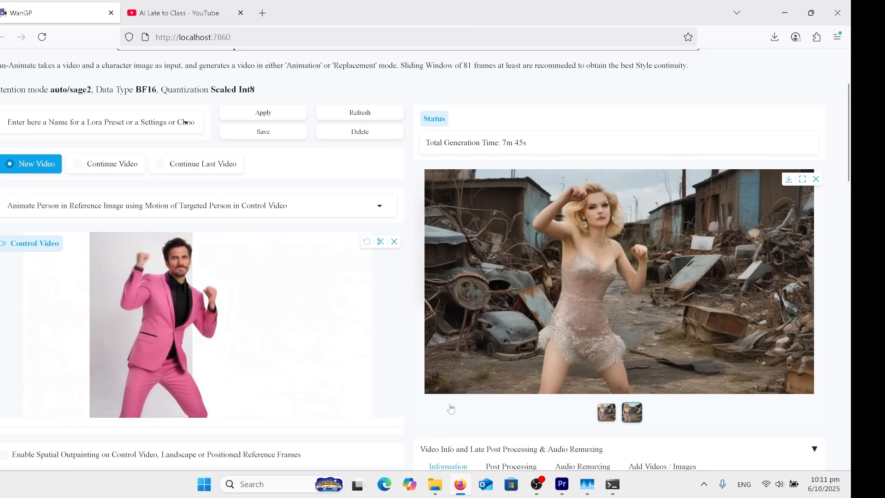
click(431, 383)
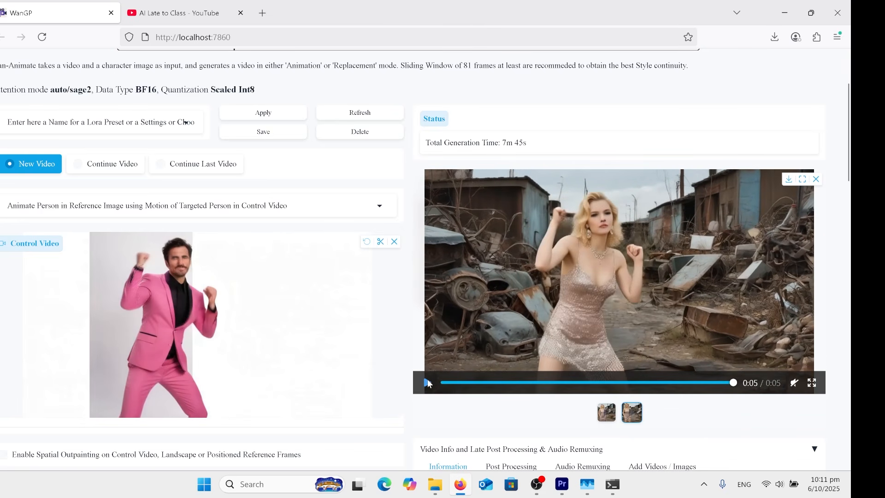
click(427, 381)
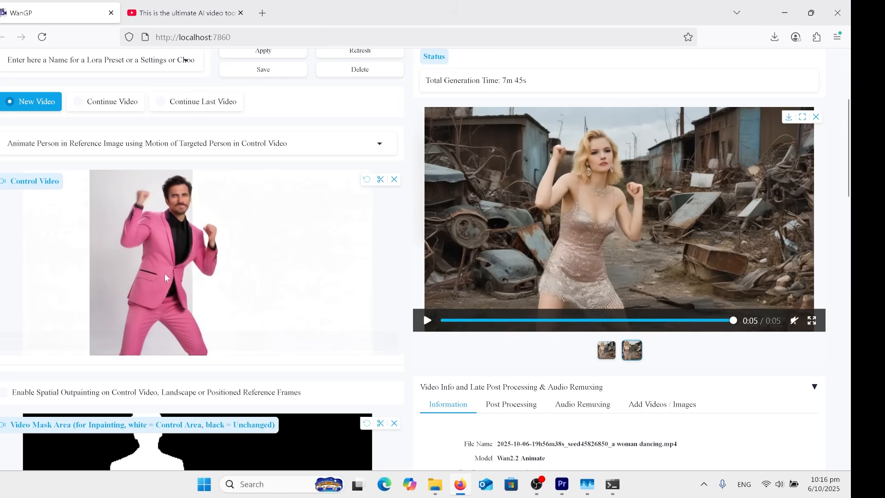
Review the mask and reference image, and set the mode to Replace Person in Control Video by Person in Ref Image
scroll(184, 257, down, 2)
scroll(188, 260, down, 6)
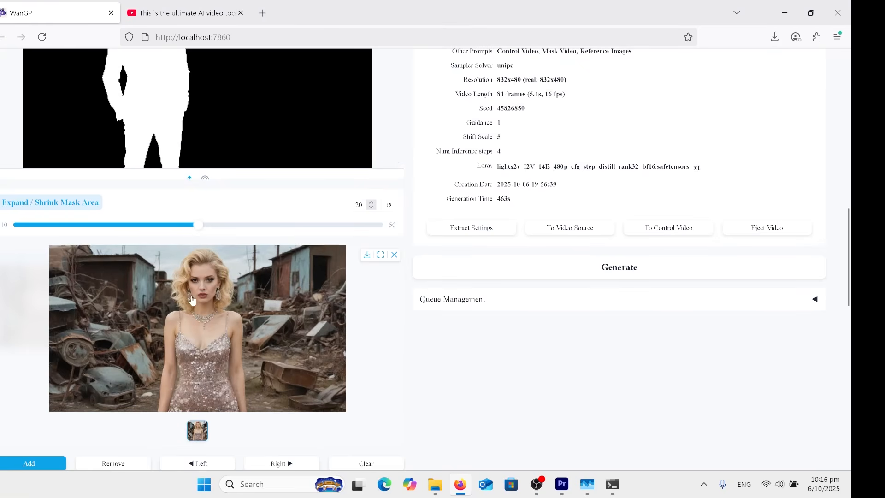
scroll(189, 261, up, 9)
click(152, 267)
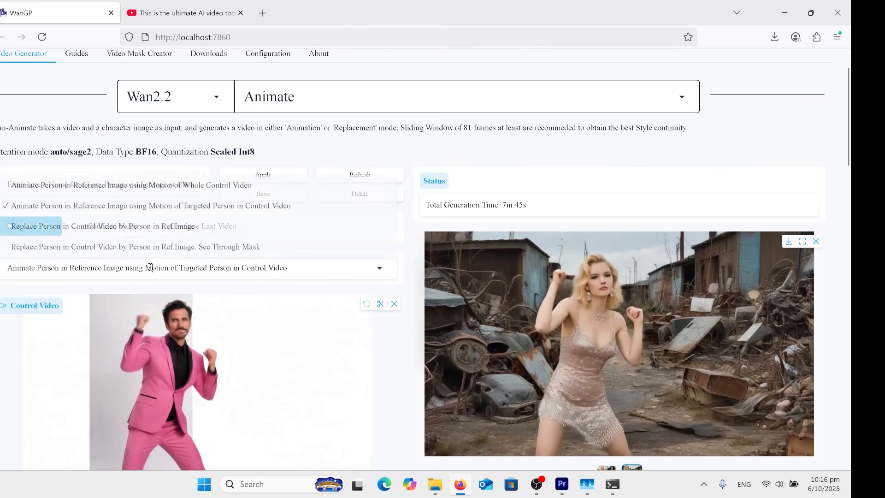
click(76, 225)
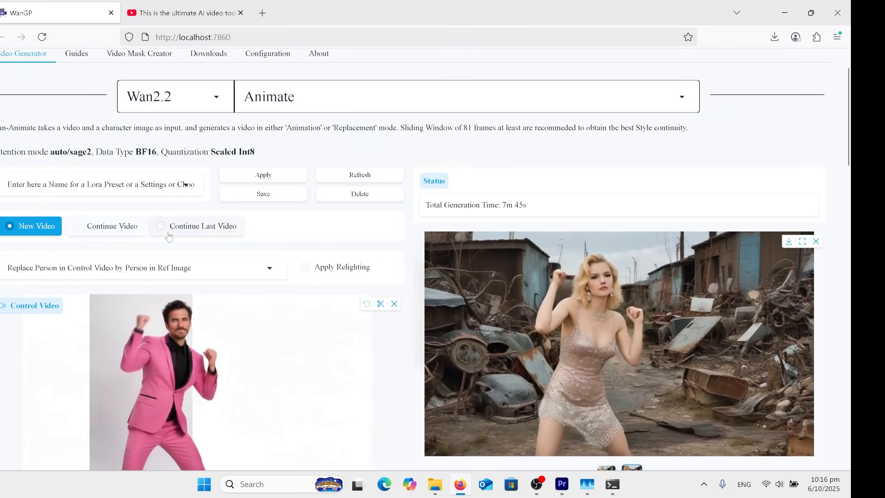
scroll(187, 318, down, 3)
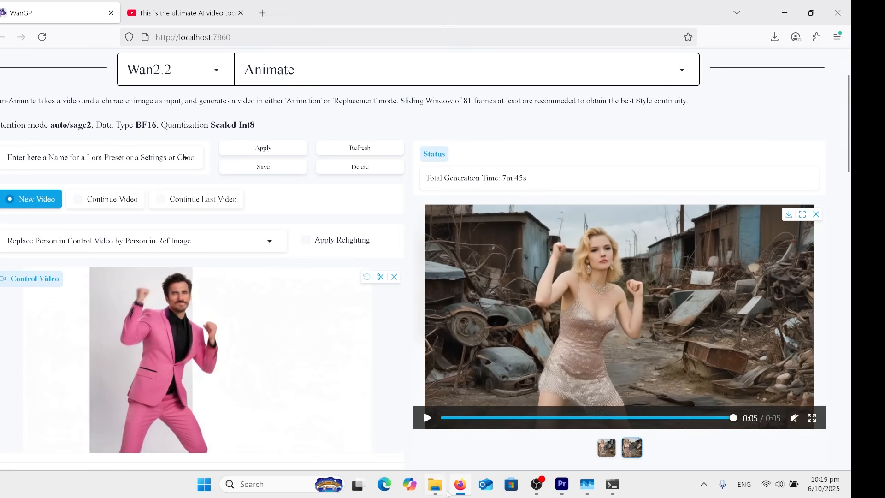
Switch to the Wanimate_00050 workflow in ComfyUI and remove the bypass from the Clean VRAM and Clear Cache All nodes
click(444, 490)
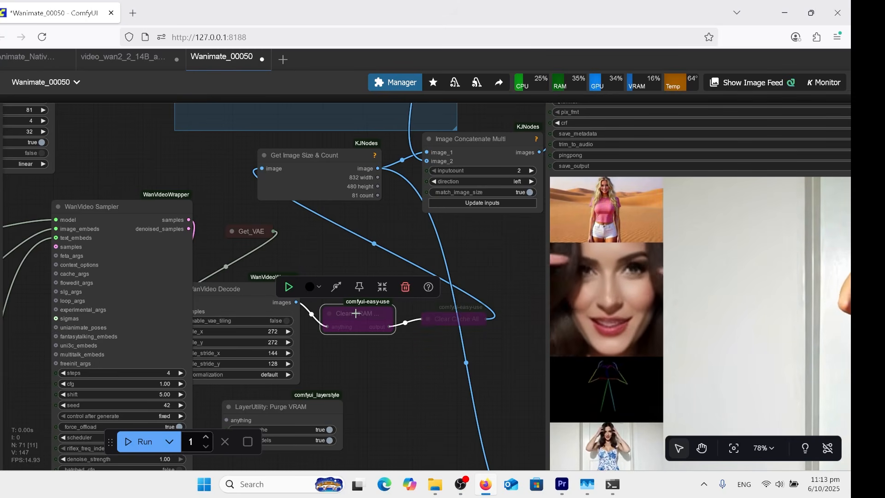
click(334, 286)
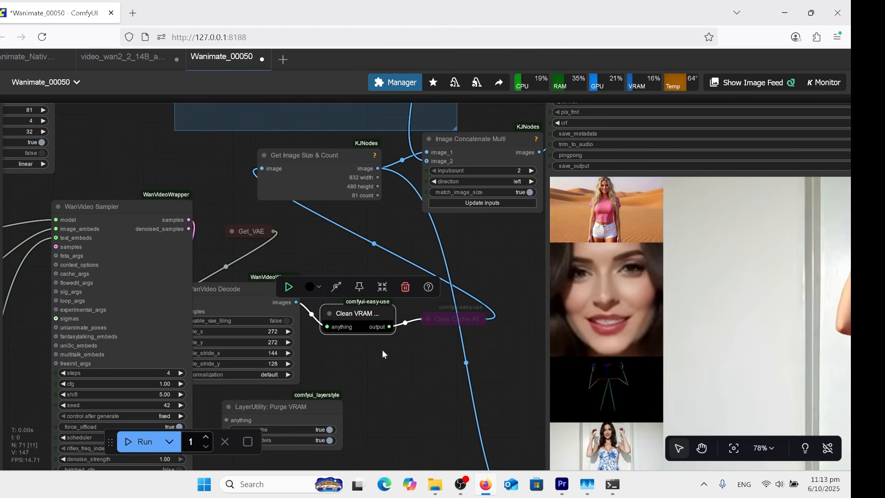
click(439, 318)
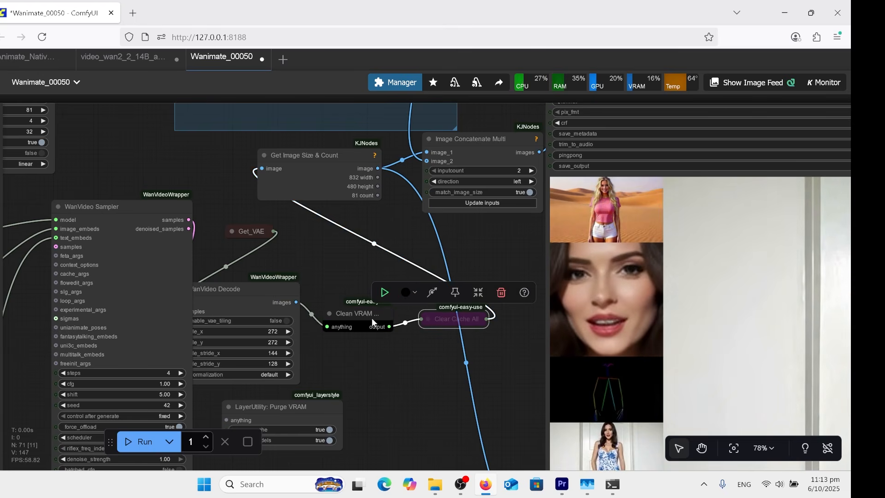
click(431, 292)
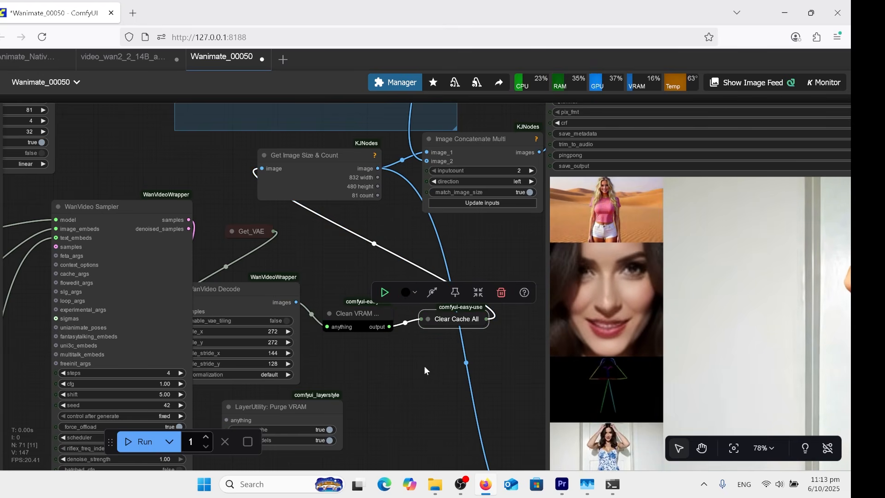